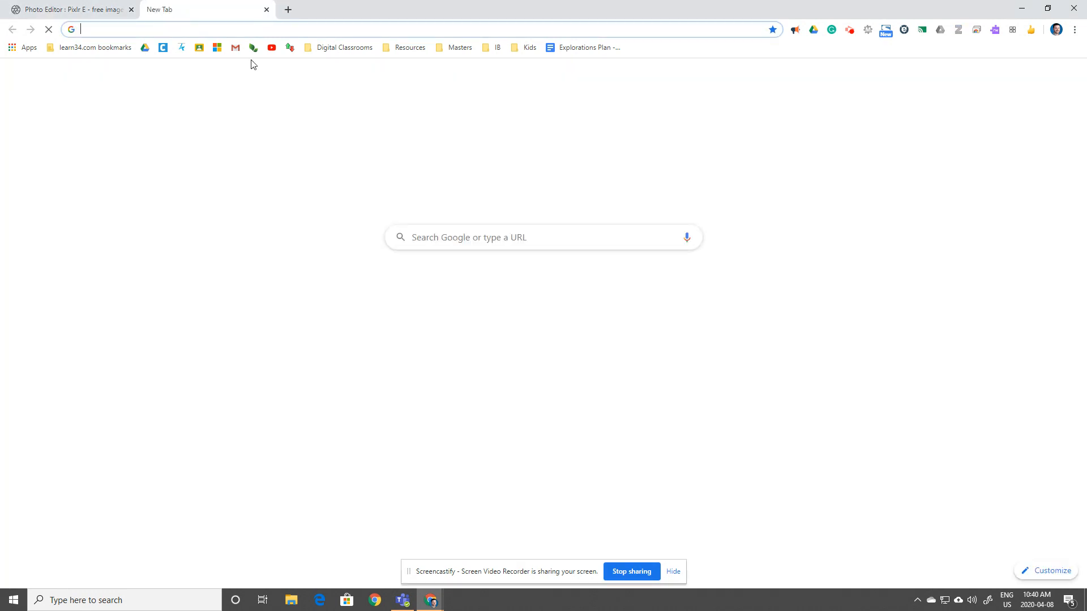
- Search Google Images for "mountains"
type("mountains")
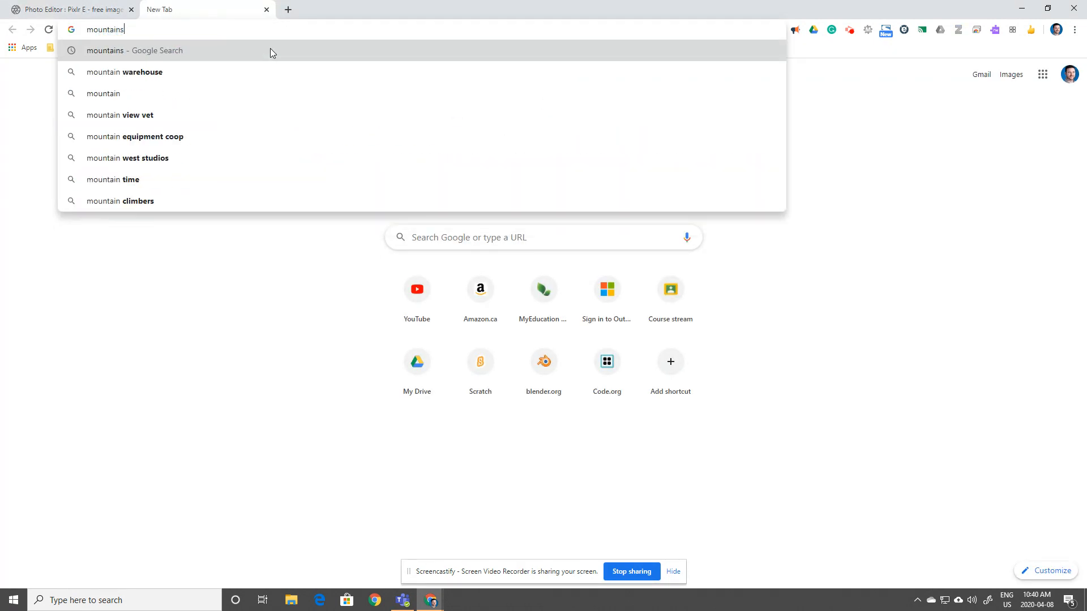
key("Return")
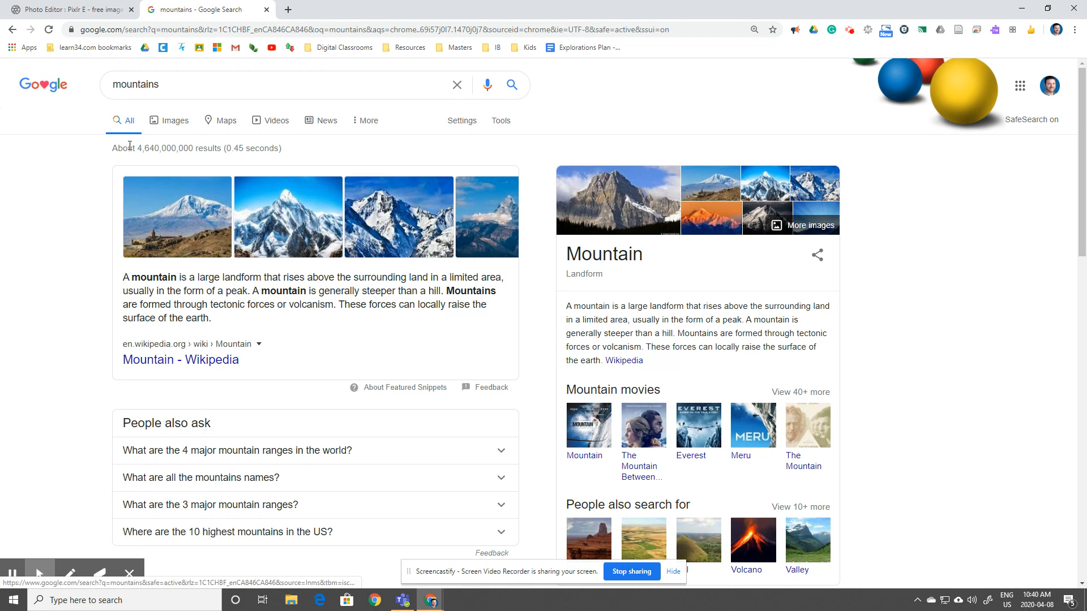
left_click(165, 124)
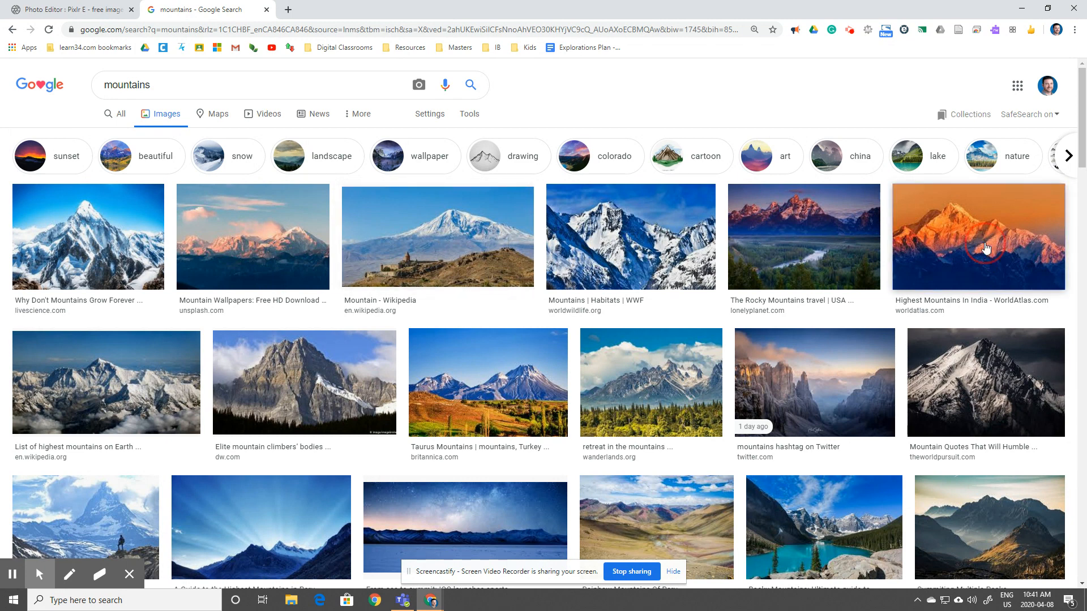
- Preview several mountain photos from the results, ending on the snowy peak image from Live Science
left_click(991, 247)
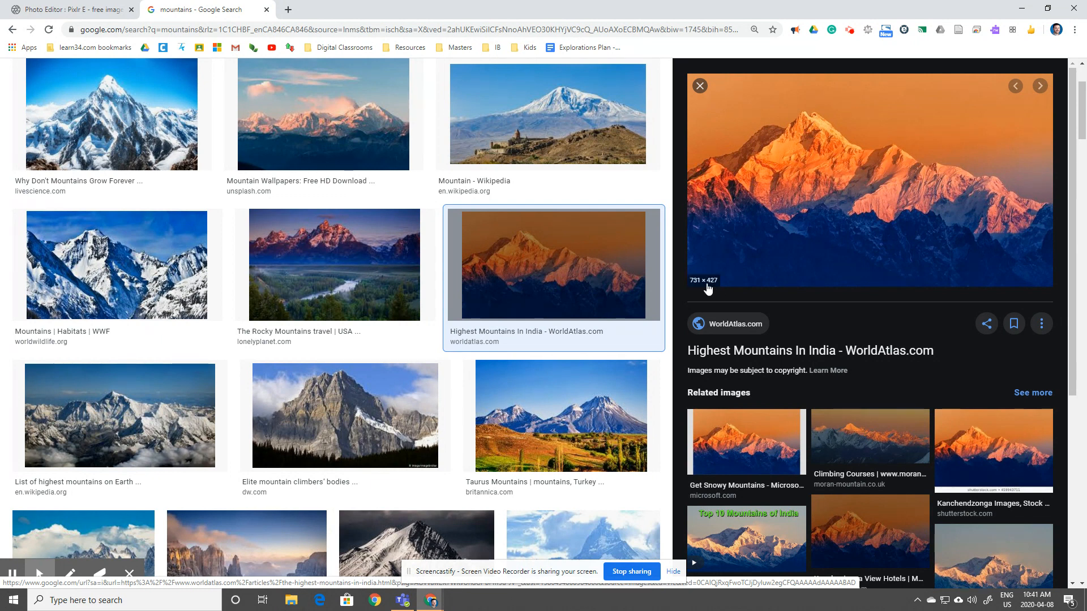
left_click(546, 165)
left_click(354, 245)
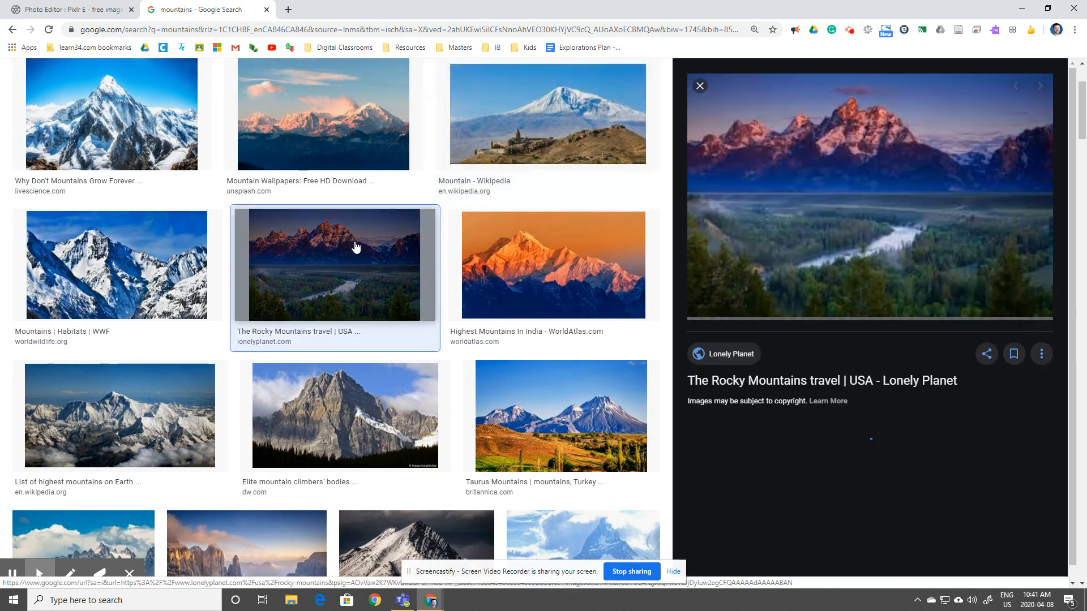
left_click(334, 130)
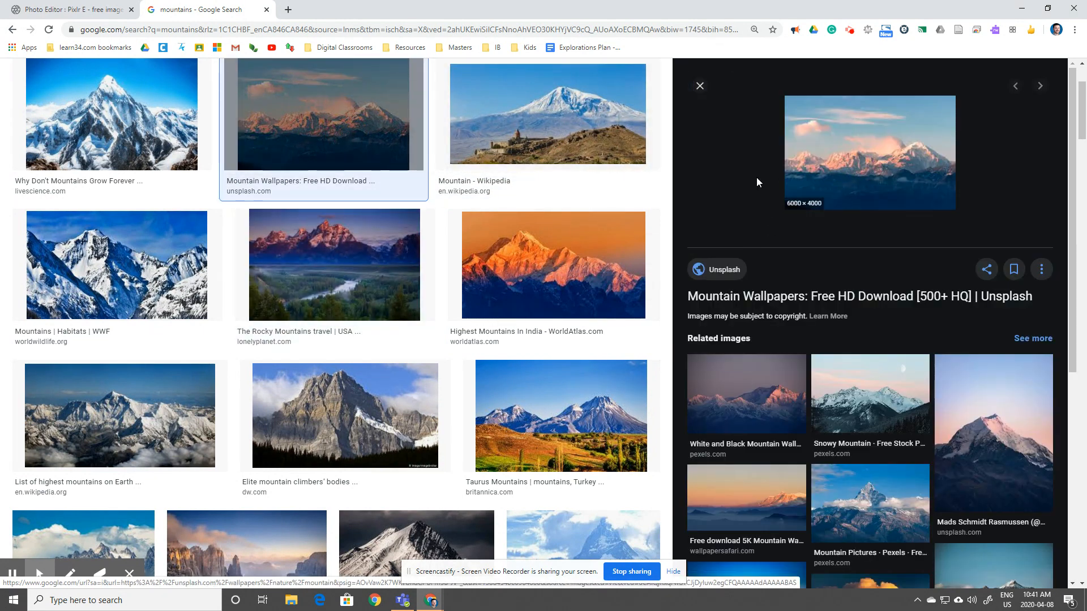
key("Left")
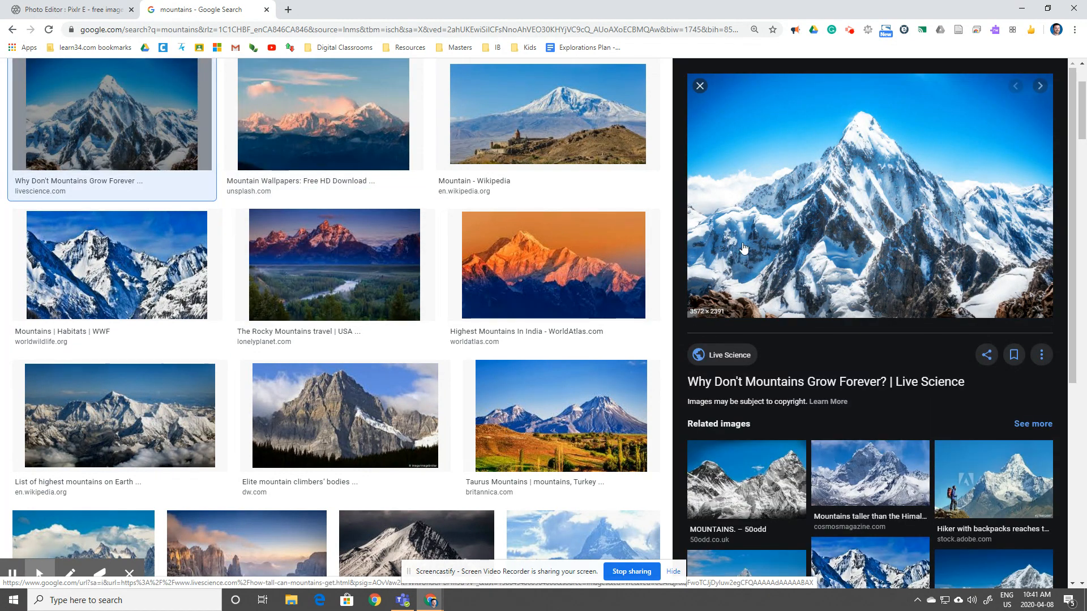
- Save the Live Science snowy peak photo to the Pictures folder as a JPEG named Mountains
right_click(859, 227)
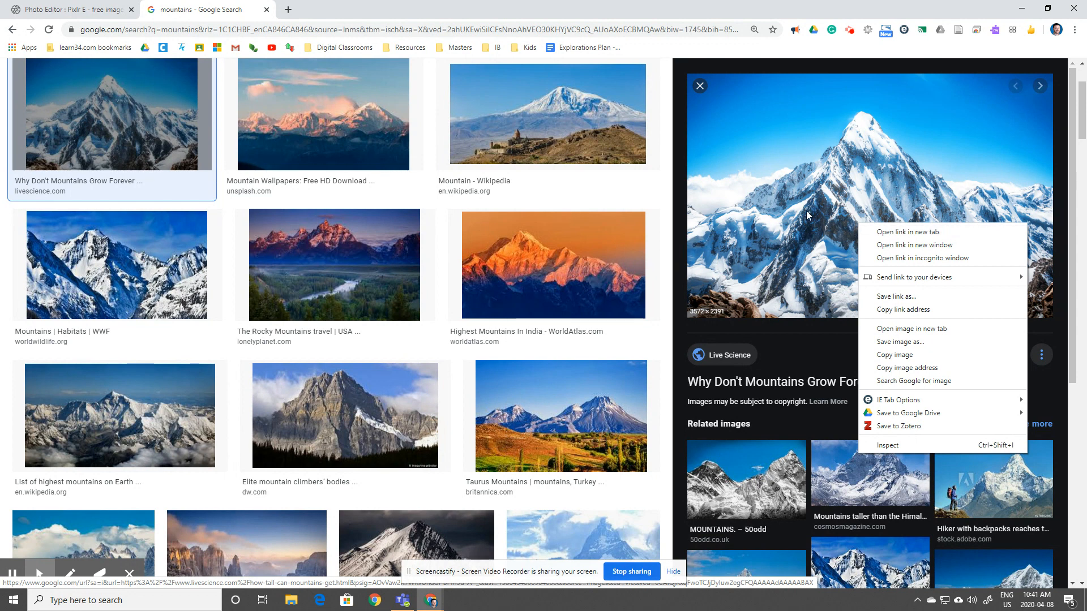
left_click(904, 342)
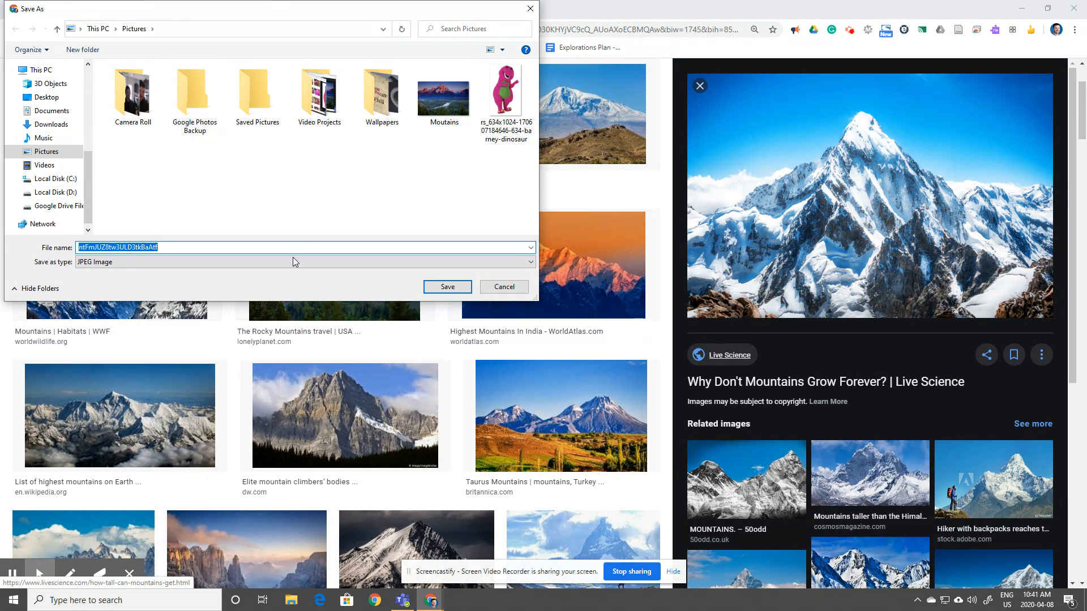
key("BackSpace")
type("Mounta")
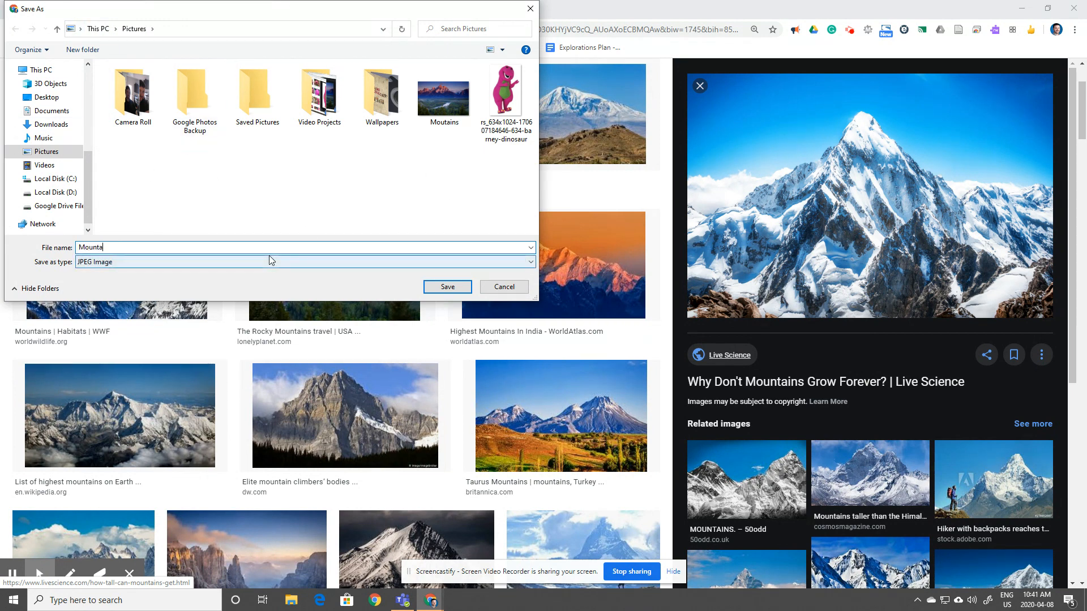
type("ins")
key("Return")
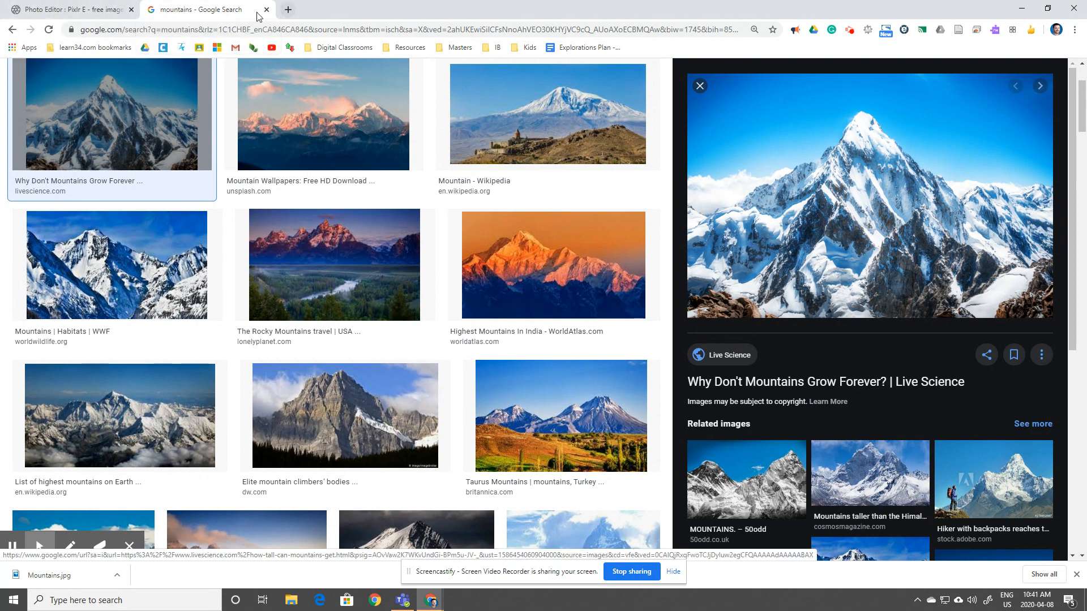
- Switch to Pixlr E and open the Mountains image from the Pictures folder, pre-resized to Full HD at 1920 x 1285
left_click(94, 18)
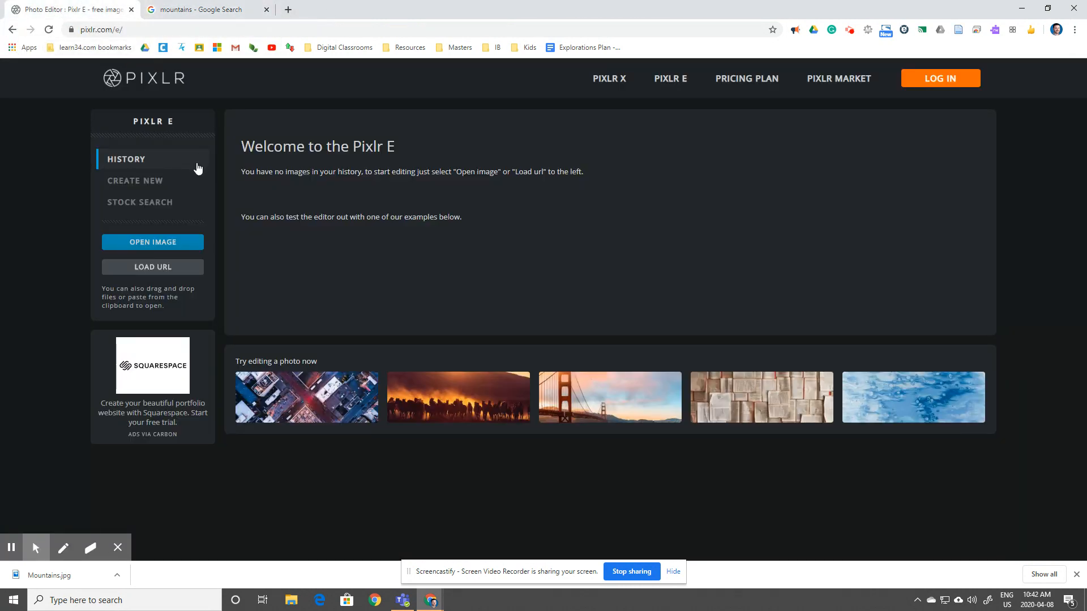
left_click(143, 244)
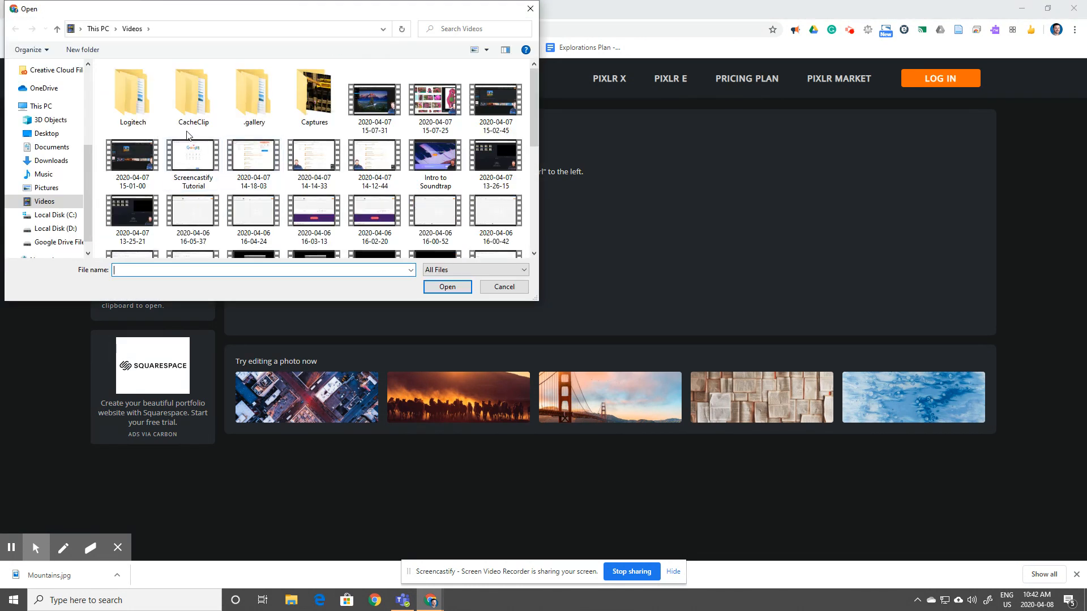
left_click(46, 187)
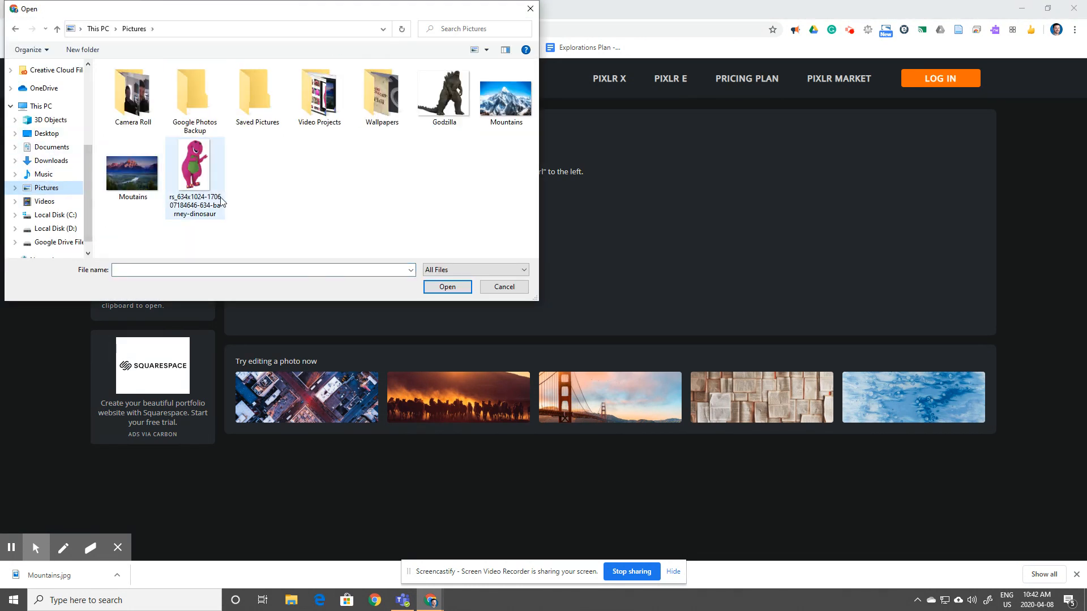
double_click(520, 99)
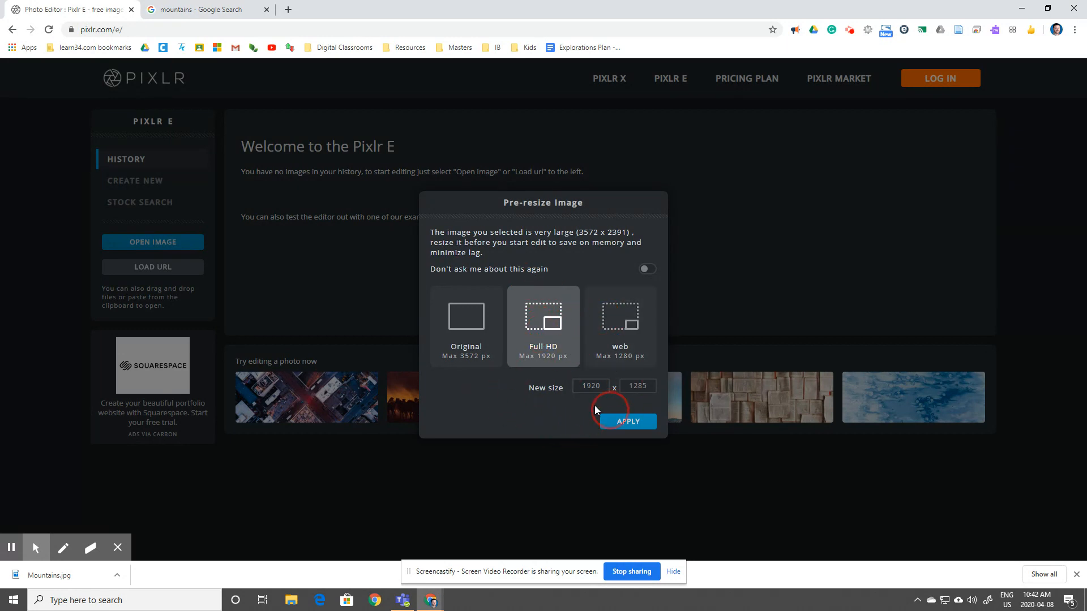
left_click(625, 422)
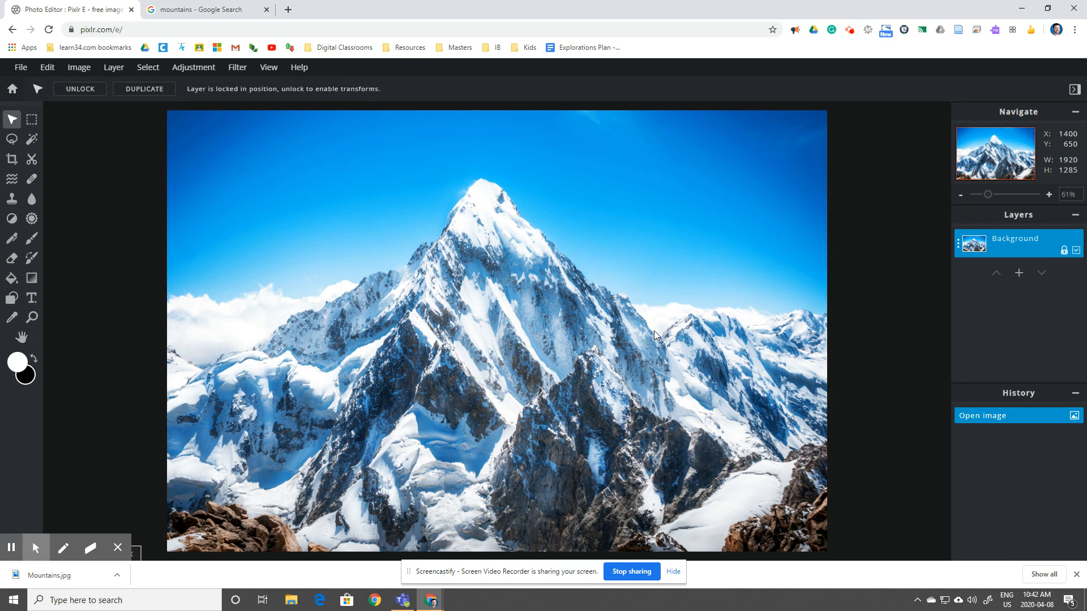
- In a new browser tab, search Google Images for "godzilla" and filter the results to transparent images
left_click(290, 9)
type("godzilla")
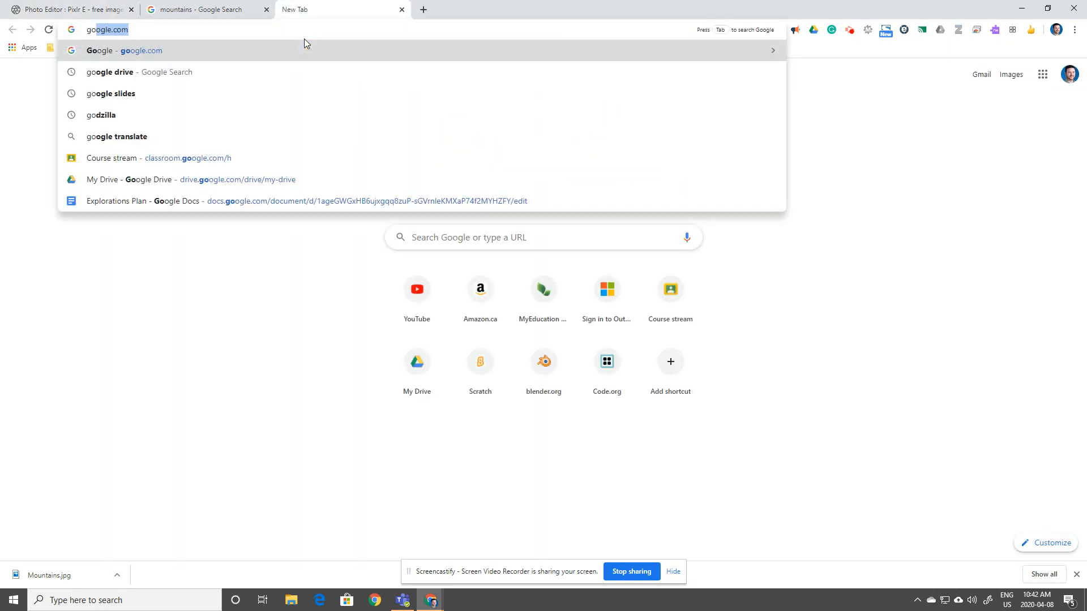
key("Return")
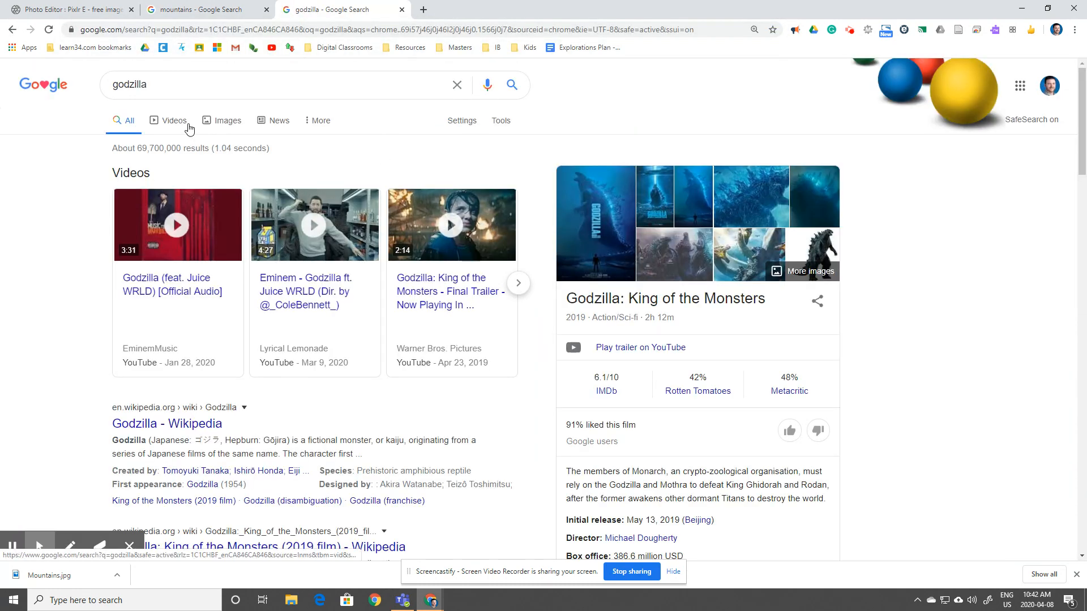
left_click(228, 121)
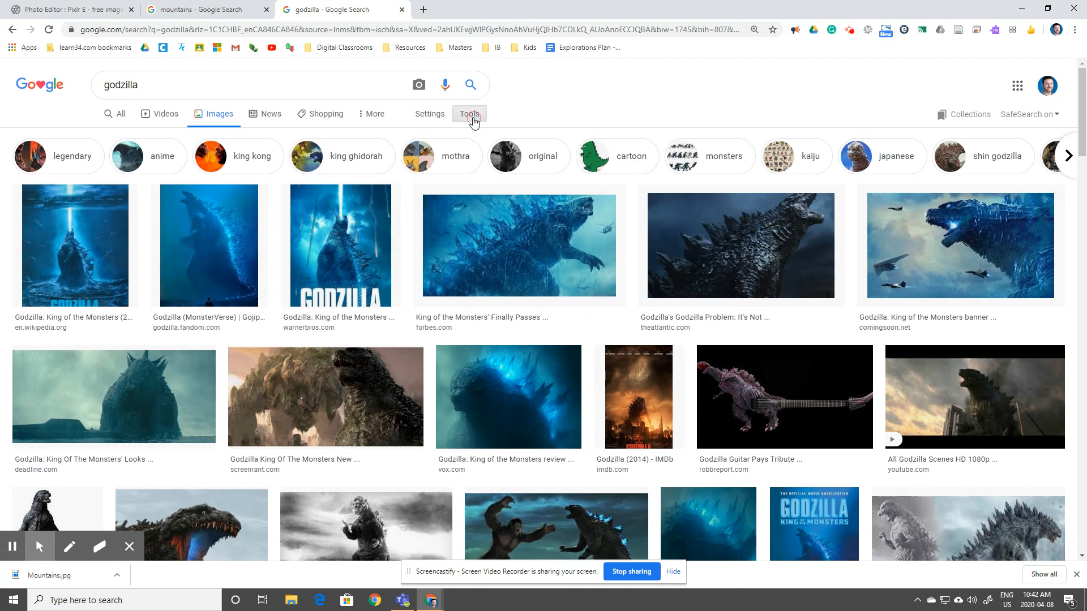
left_click(472, 116)
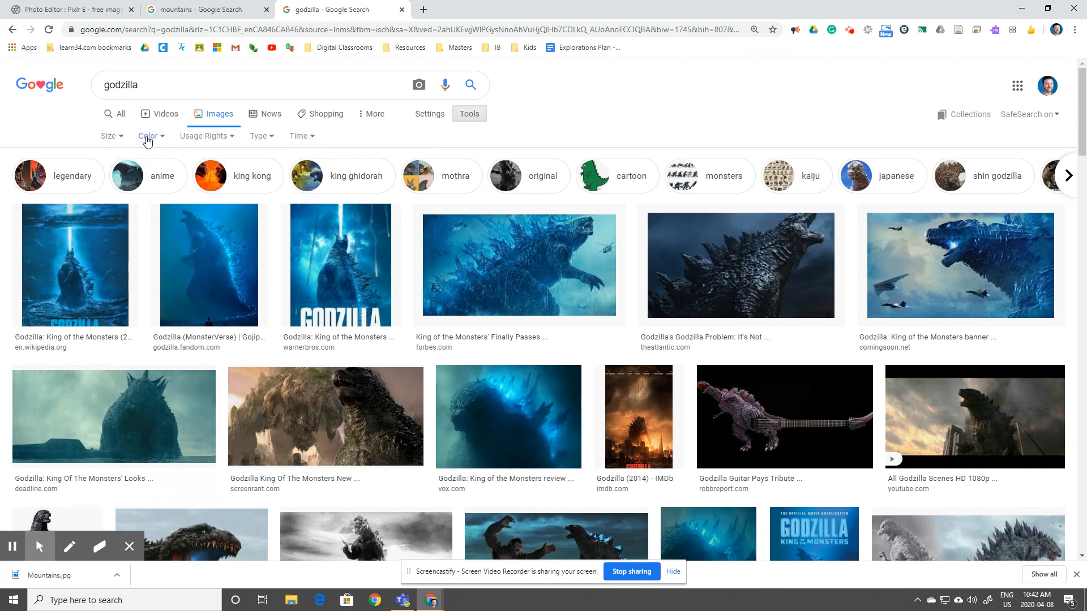
left_click(147, 137)
left_click(158, 190)
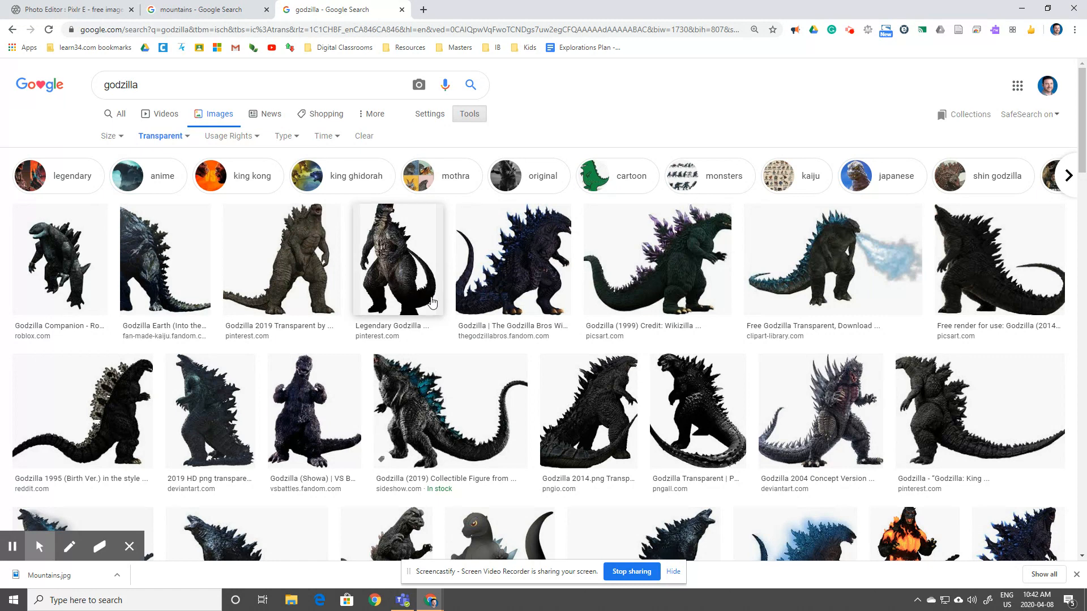
- Preview a few transparent Godzilla images and save the Godzilla Earth one to Pictures as the PNG Godzilla_Earth
left_click(378, 269)
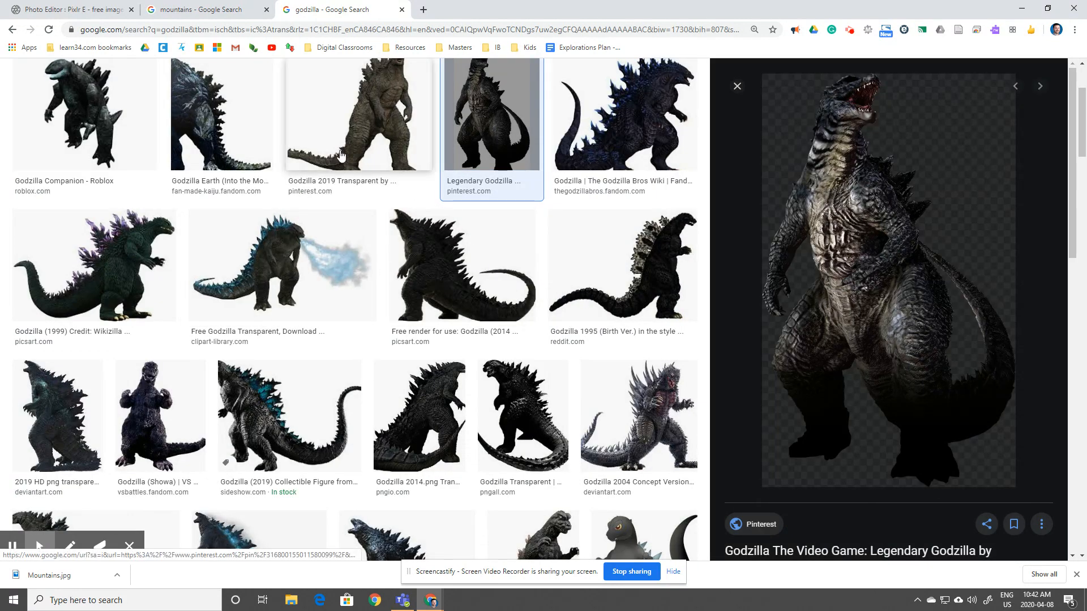
left_click(339, 124)
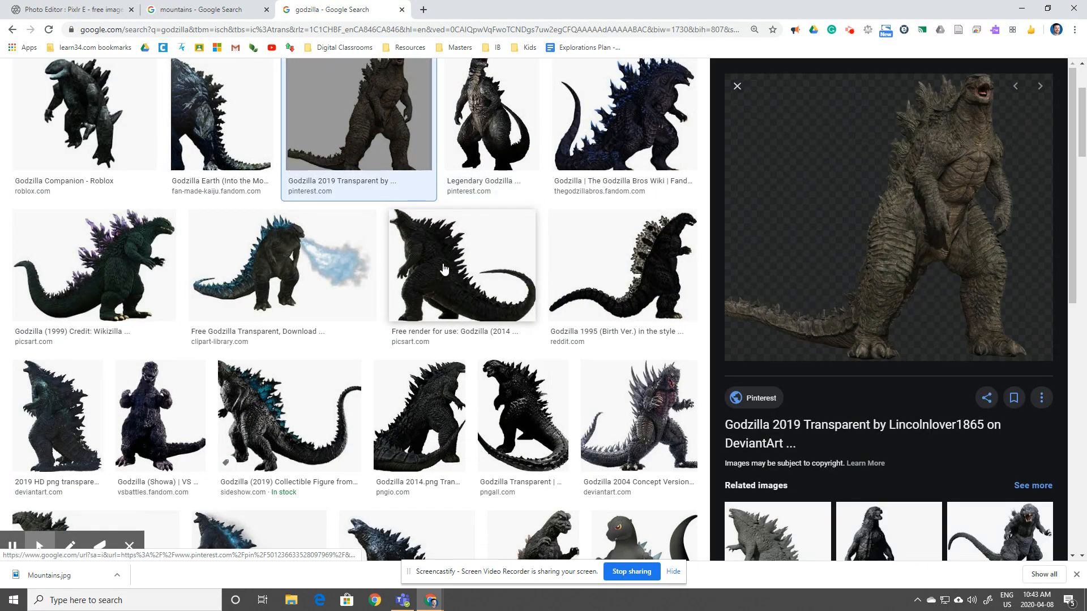
left_click(217, 123)
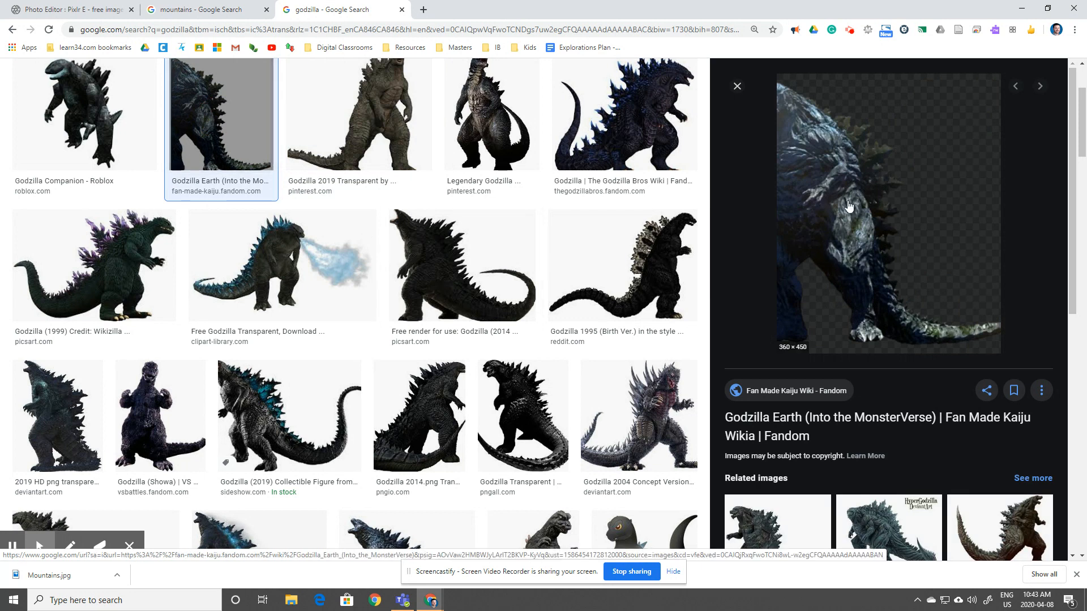
right_click(856, 258)
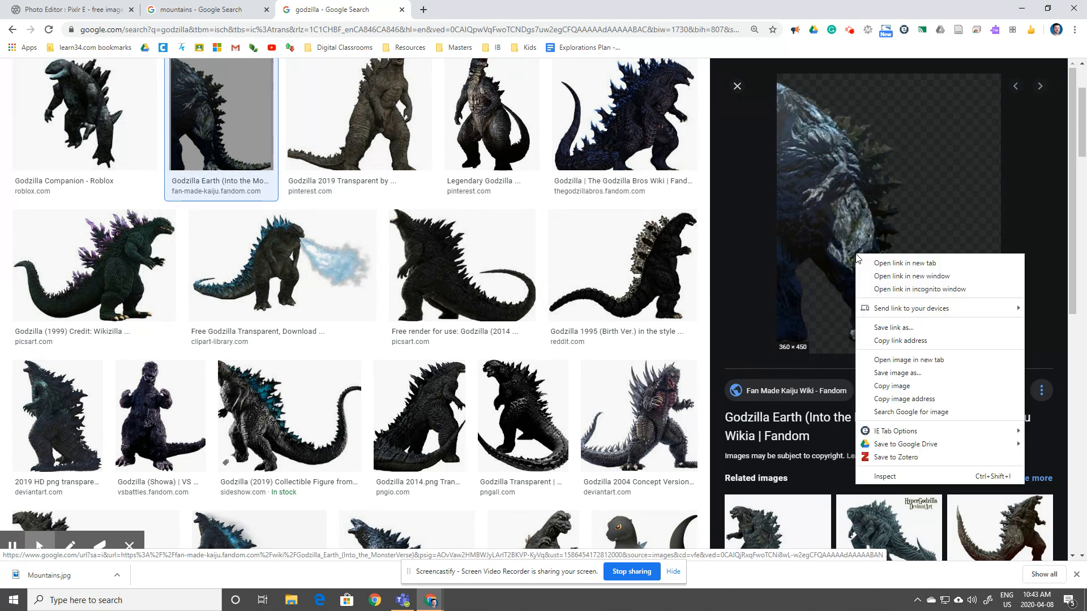
left_click(886, 374)
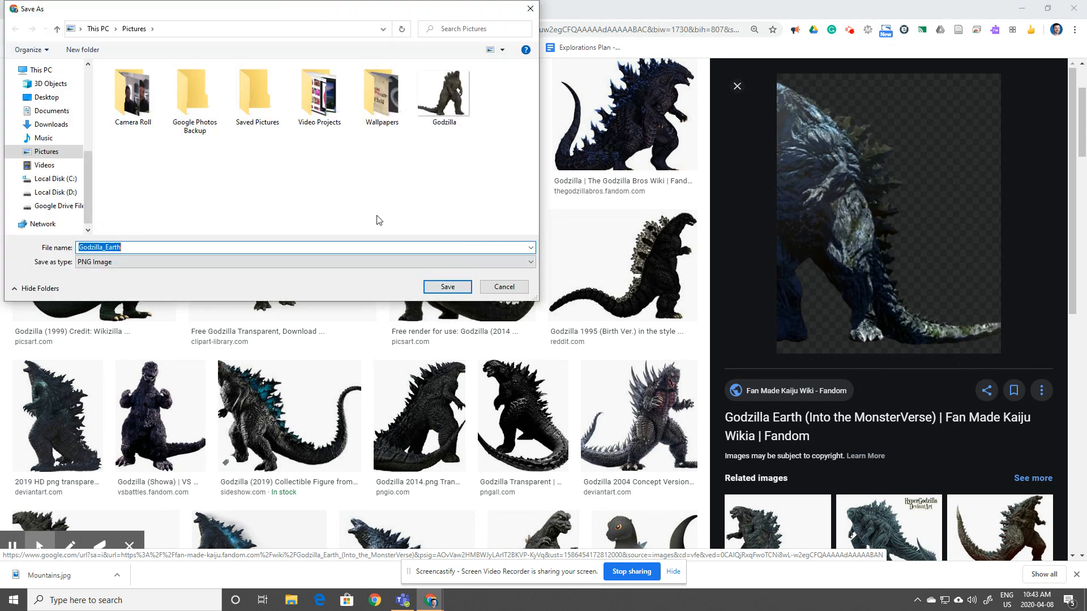
left_click(449, 287)
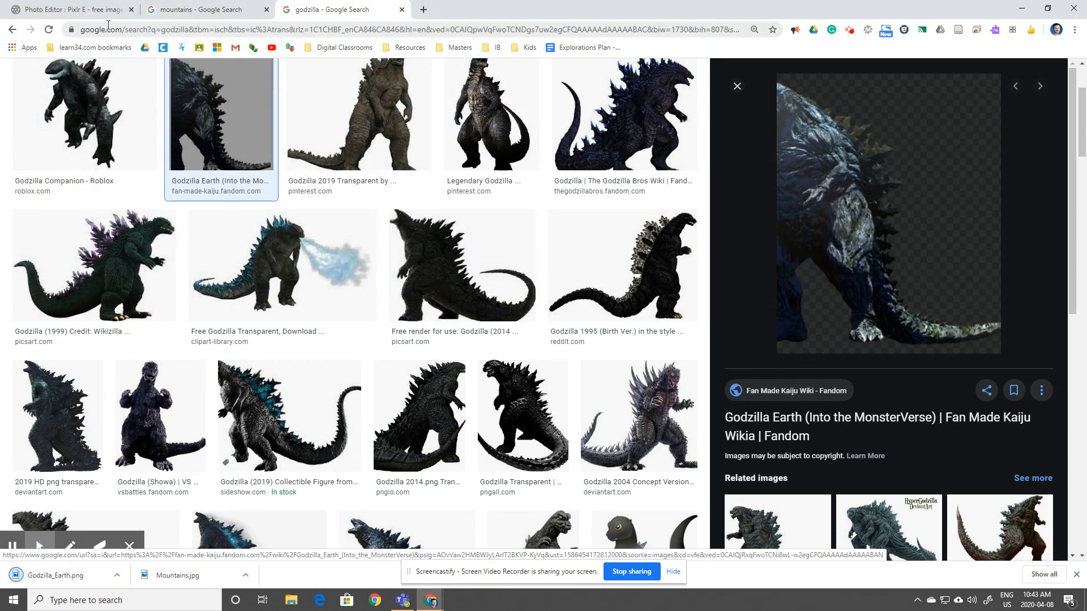
- Switch back to Pixlr E and add the Godzilla image from the Pictures folder as a layer over the mountains
left_click(86, 11)
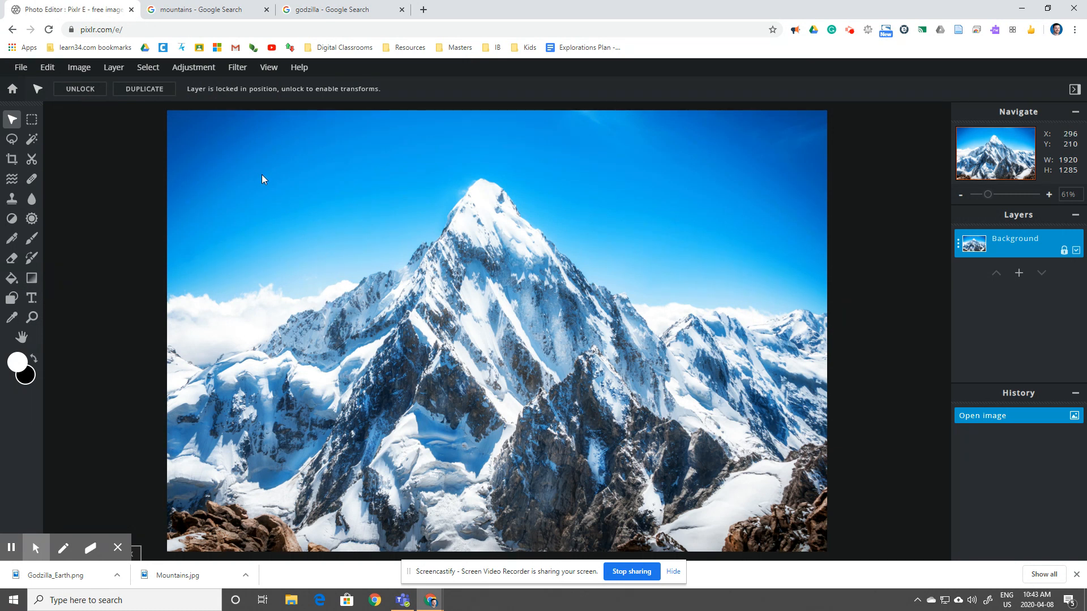
left_click(79, 68)
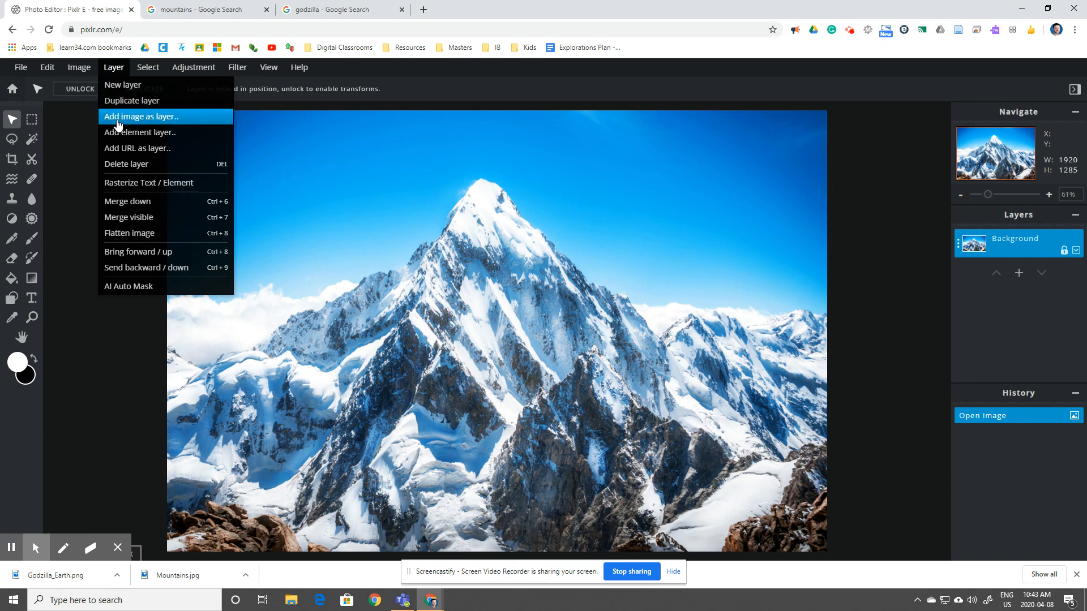
left_click(120, 119)
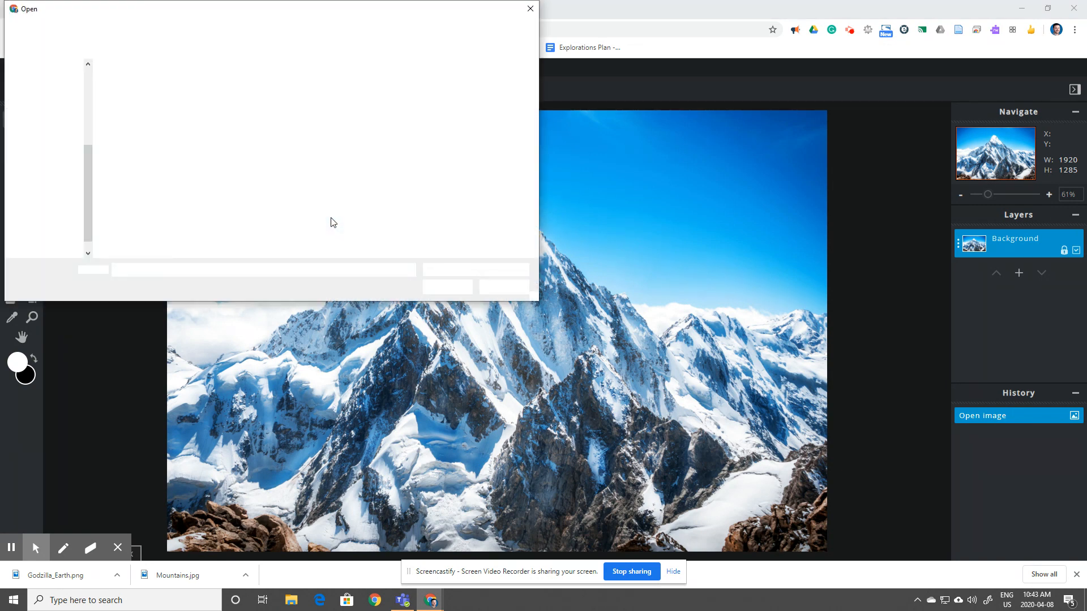
left_click(447, 105)
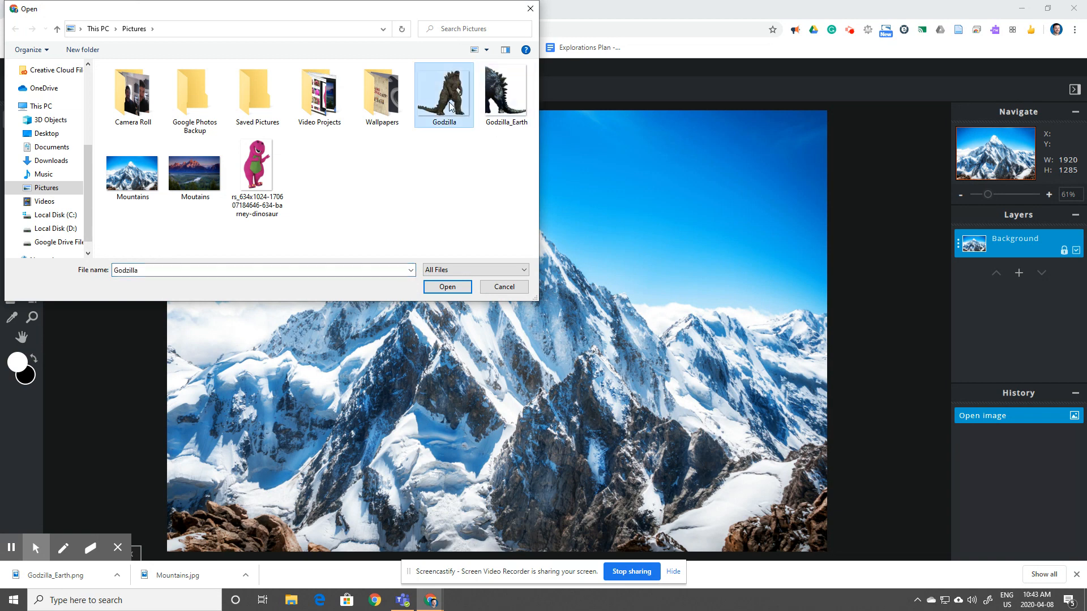
double_click(450, 102)
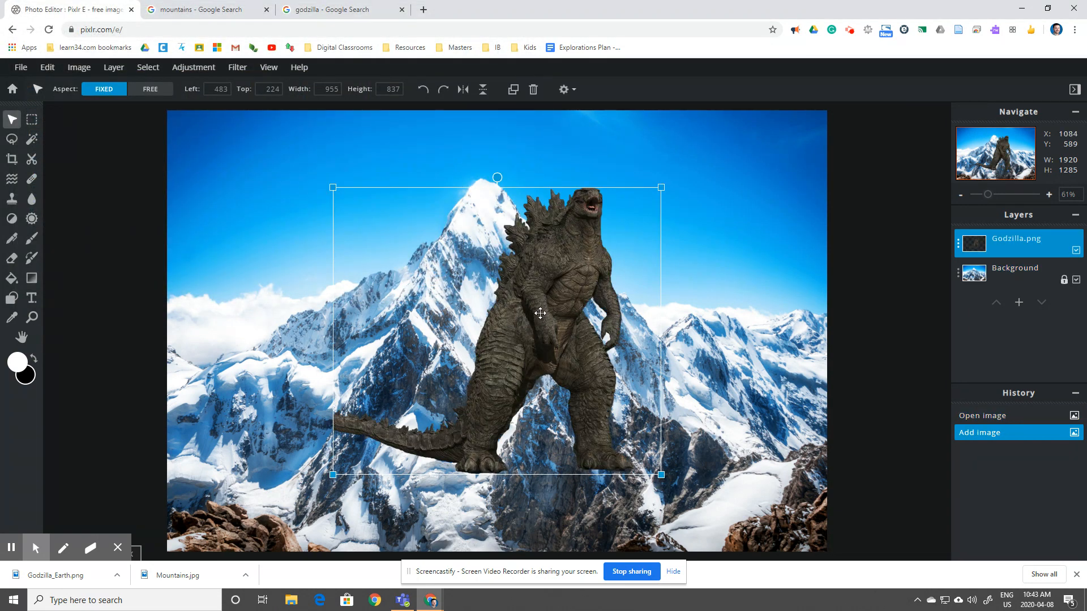
- Shift the Godzilla layer slightly down and left, scaling it to about 912 x 799 px and tilting it slightly clockwise
left_click_drag(540, 313, 509, 326)
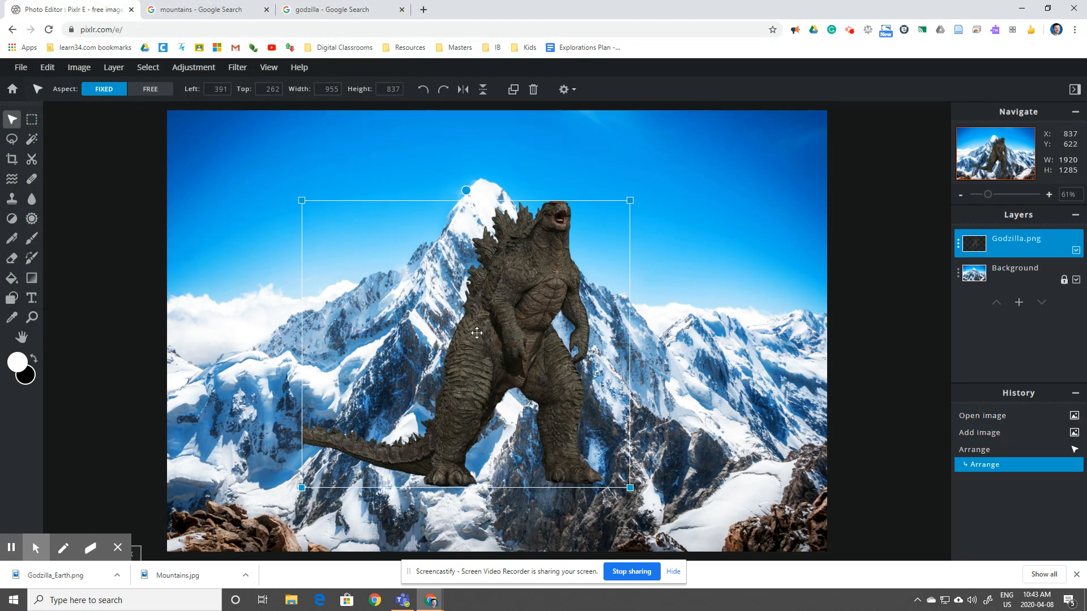
mouse_move(631, 200)
left_mouse_down()
mouse_move(517, 236)
mouse_move(613, 194)
mouse_move(615, 213)
left_mouse_up()
left_click_drag(457, 203, 472, 99)
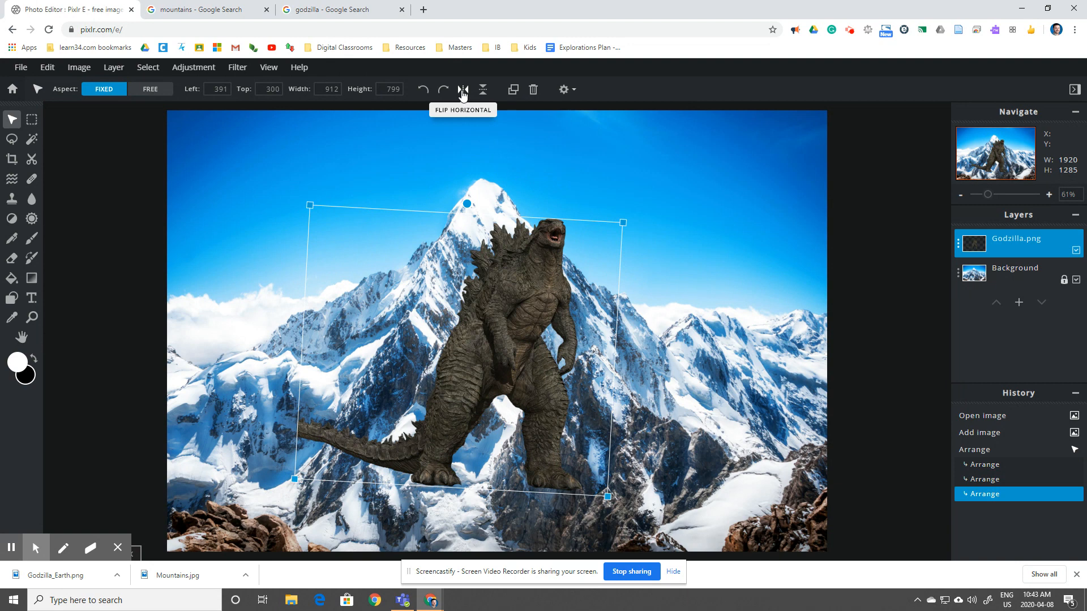
- Try flipping the Godzilla layer horizontally and vertically, reversing each flip
left_click(463, 90)
left_click(463, 89)
left_click(481, 90)
left_click(481, 92)
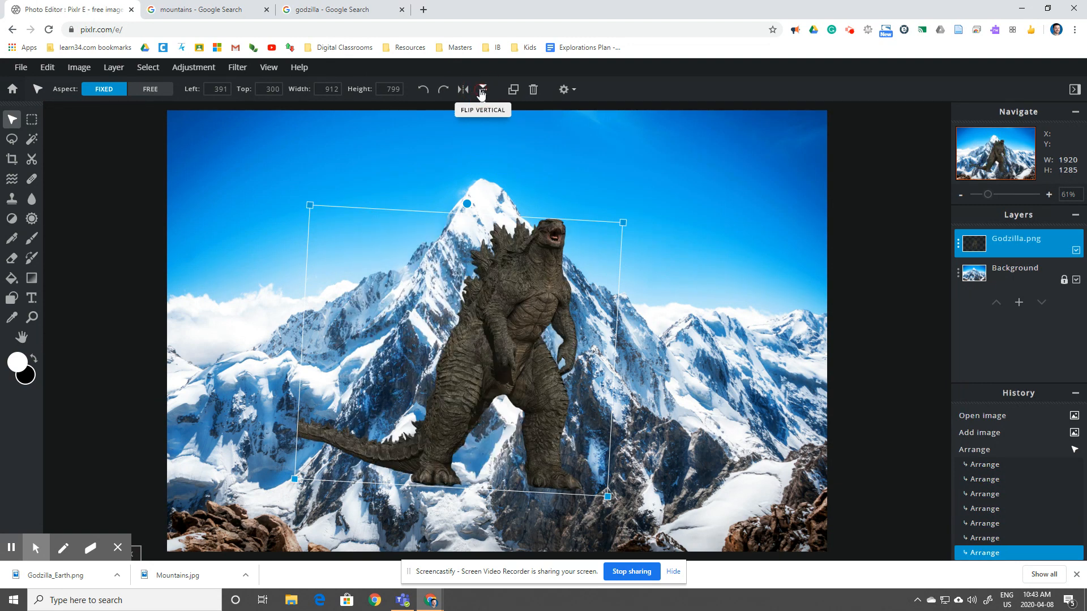
- Tilt the Godzilla layer slightly counterclockwise and stretch it with free aspect to about 869 x 870 px
left_click_drag(470, 205, 452, 199)
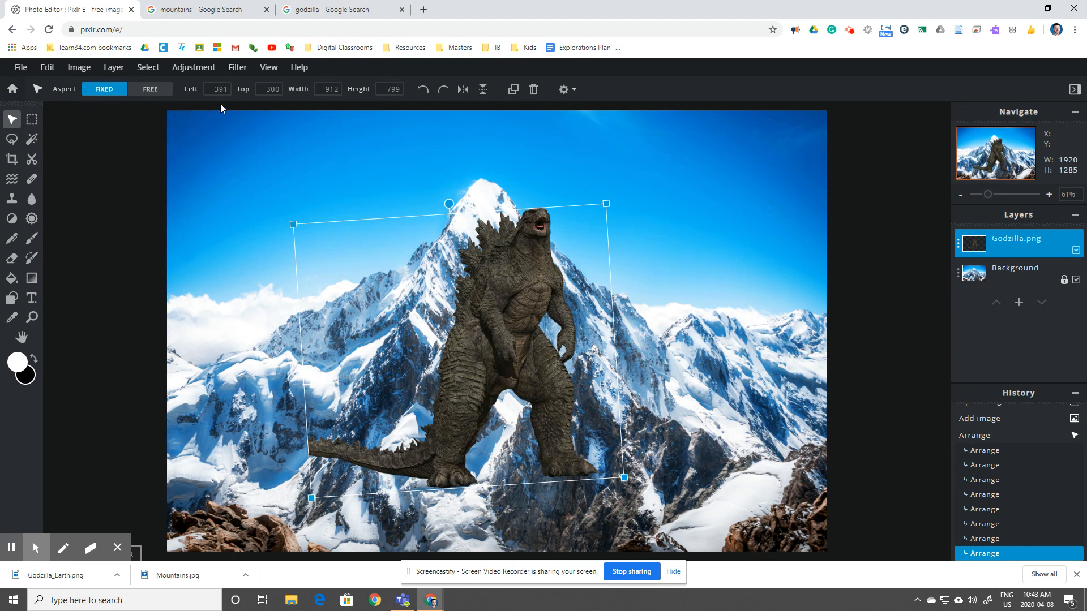
left_click(150, 89)
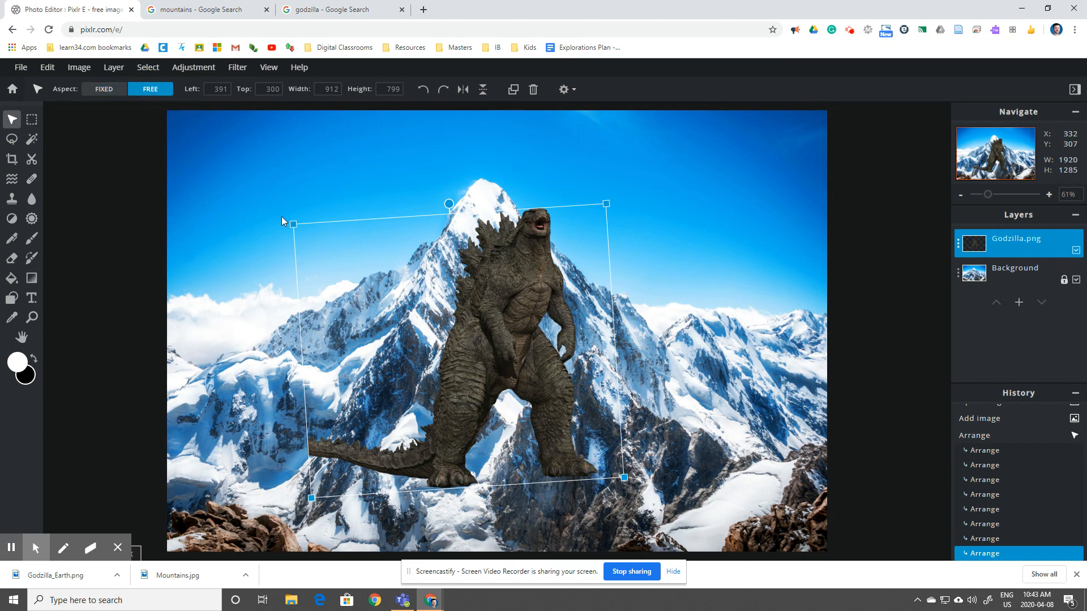
left_click_drag(290, 222, 300, 196)
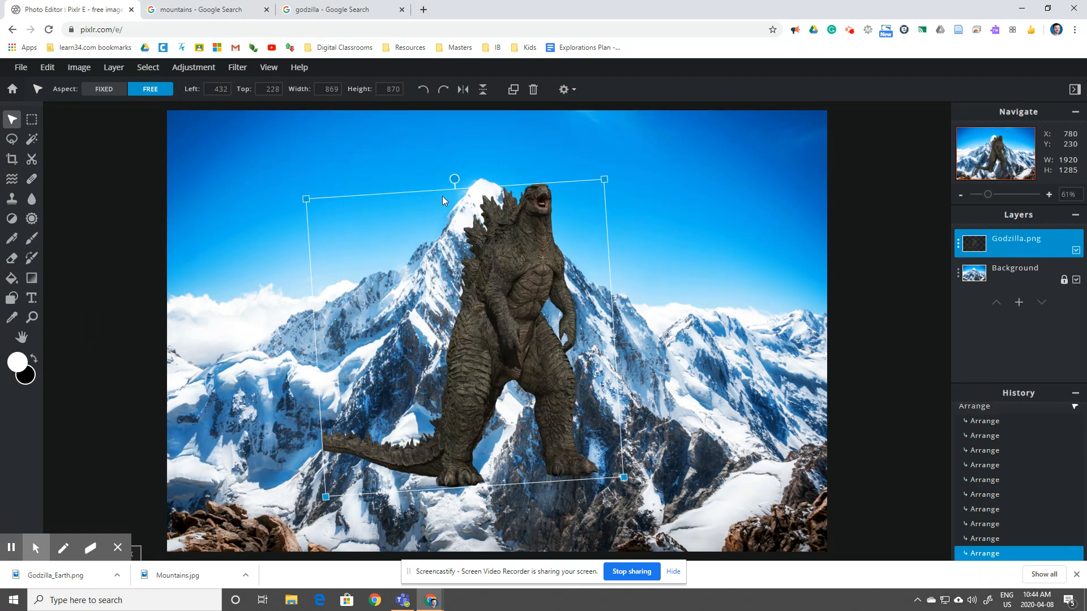
- Move the Godzilla layer to the left of the mountain peak and deselect it
left_click_drag(538, 276, 510, 294)
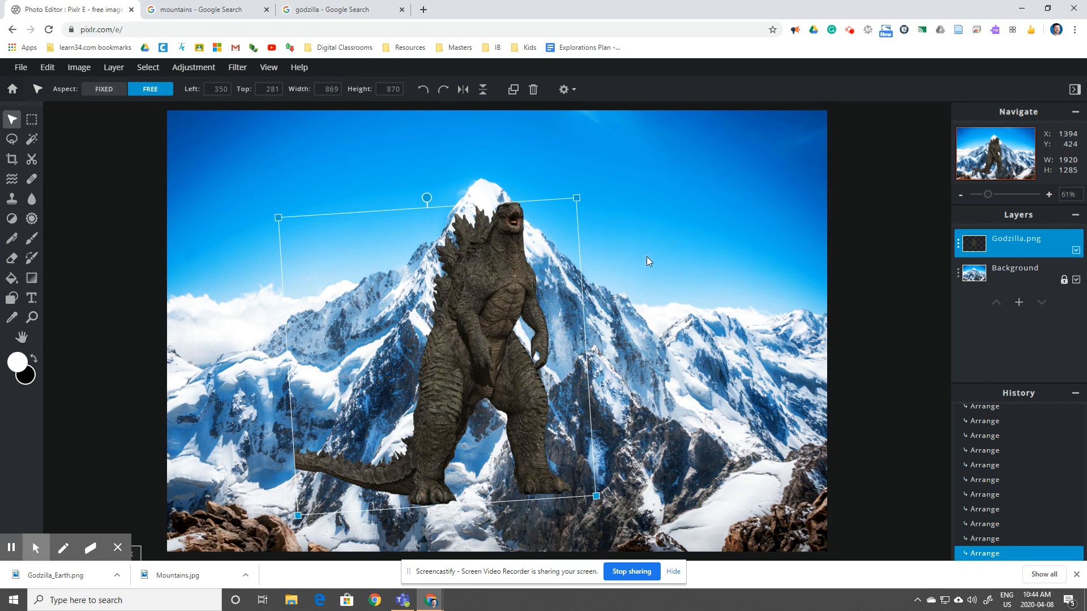
left_click(663, 290)
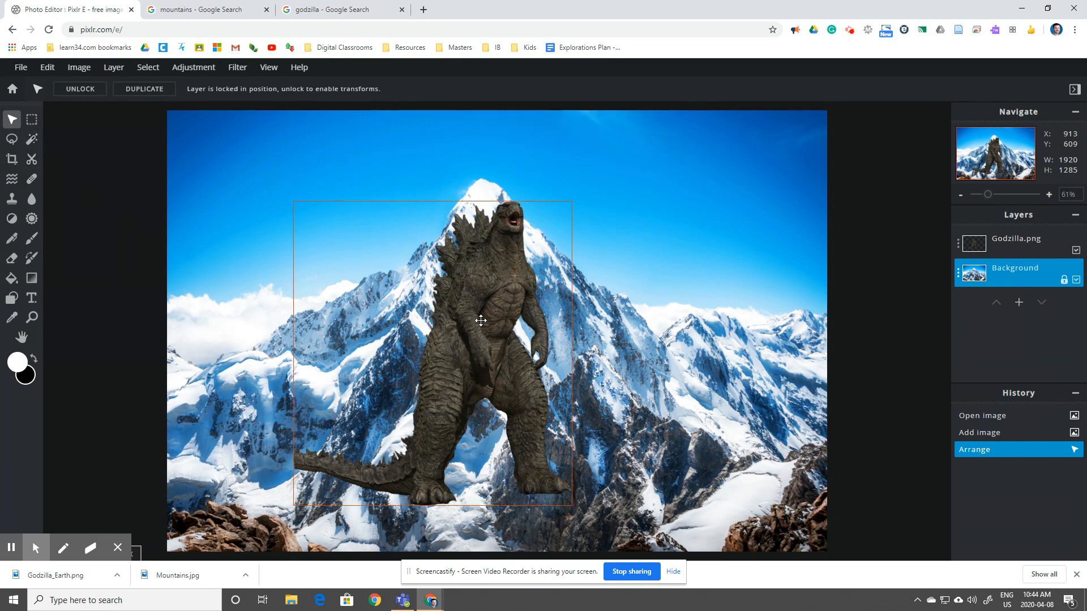
left_click_drag(446, 307, 357, 293)
left_click(613, 344)
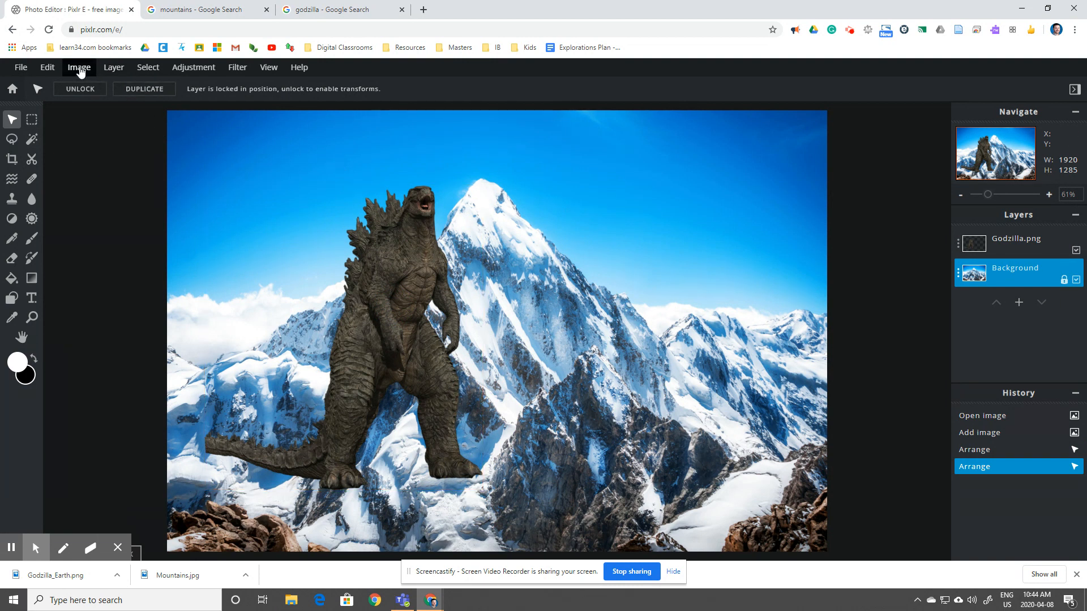
- Add the Barney dinosaur image from Pictures as a layer and place it right of Godzilla at about left 1127, top 110
left_click(111, 71)
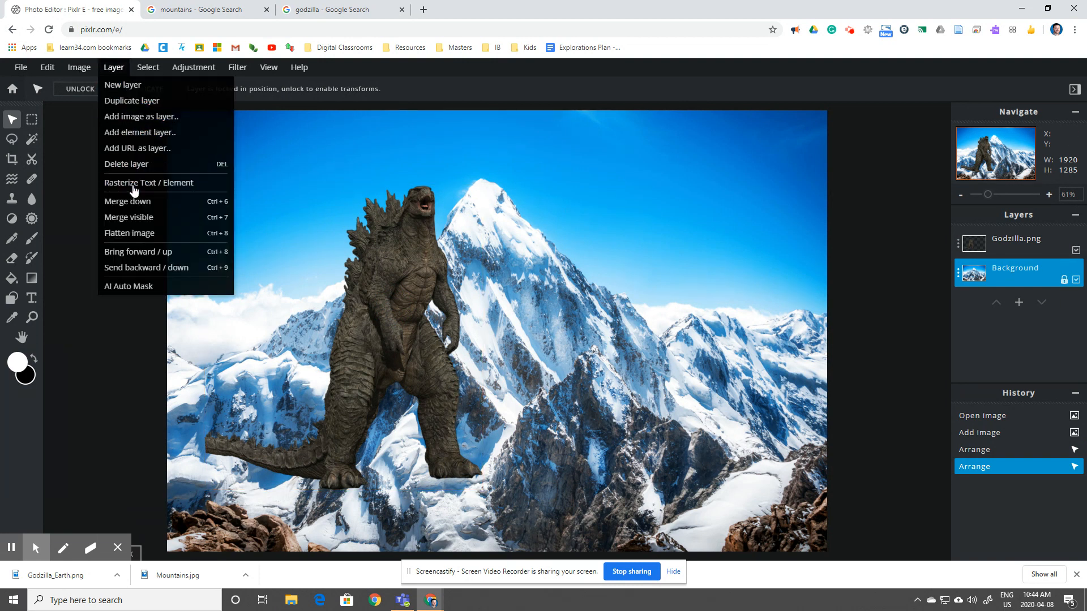
left_click(138, 121)
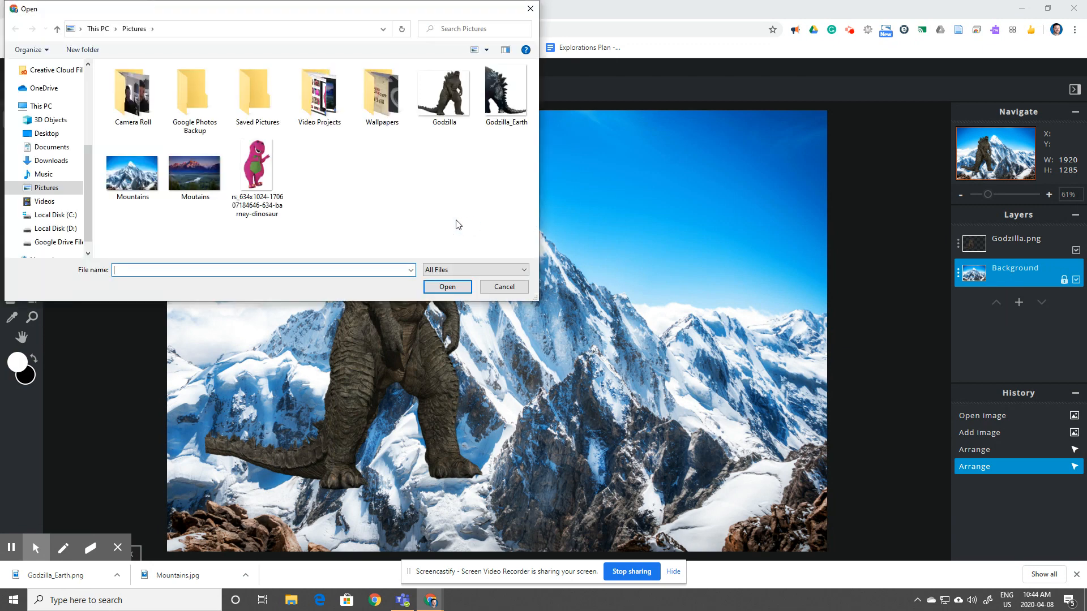
double_click(261, 181)
left_click_drag(489, 332, 660, 326)
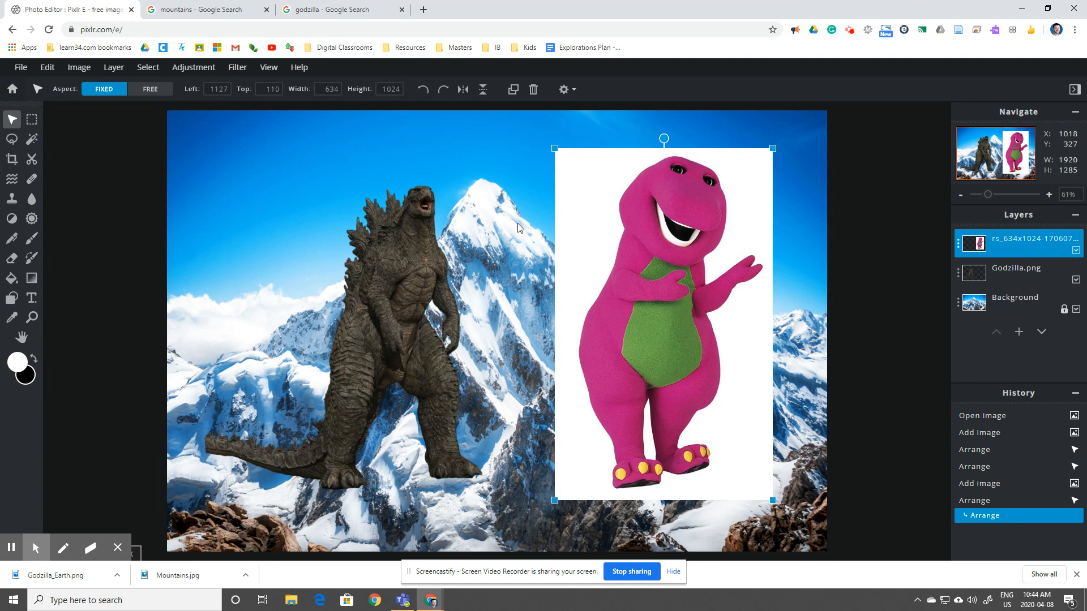
left_click(529, 252)
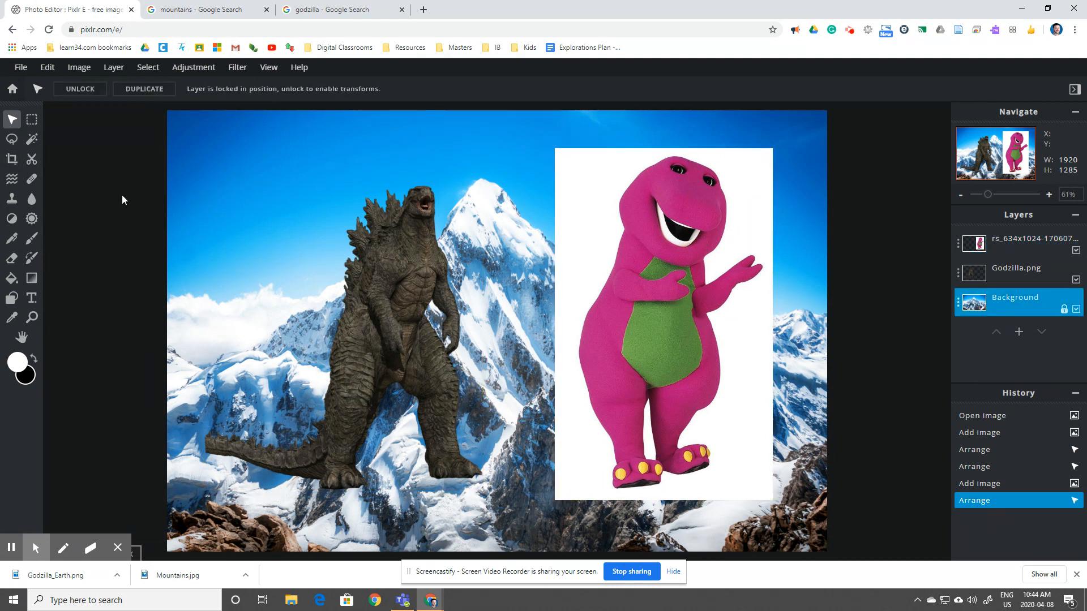
- Select the white background on the Barney layer with the Magic Wand at tolerance 32, clear it and undo the clearing
left_click(31, 144)
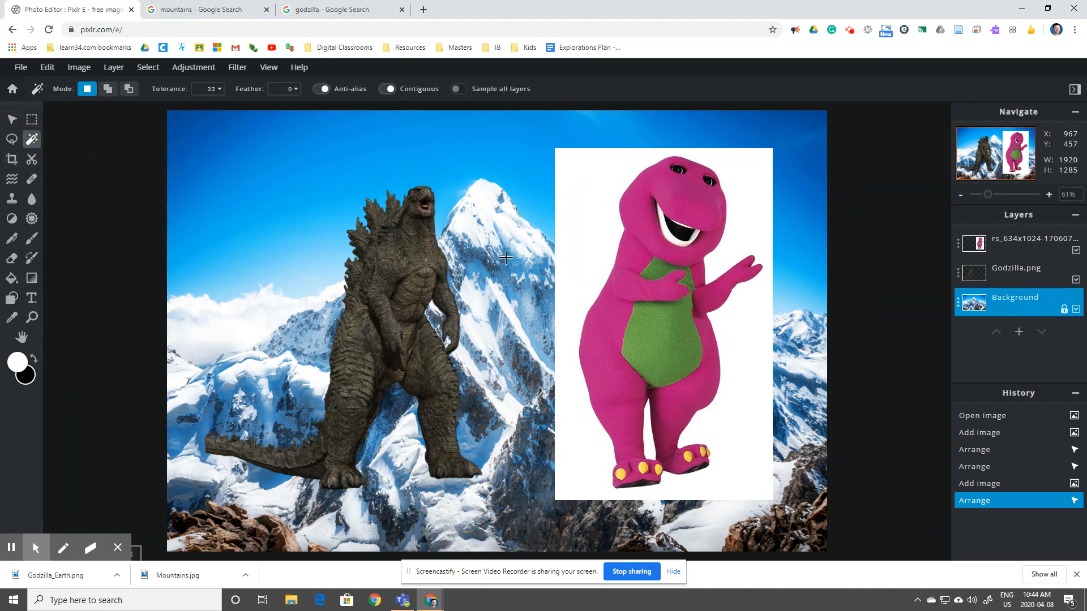
left_click(589, 227)
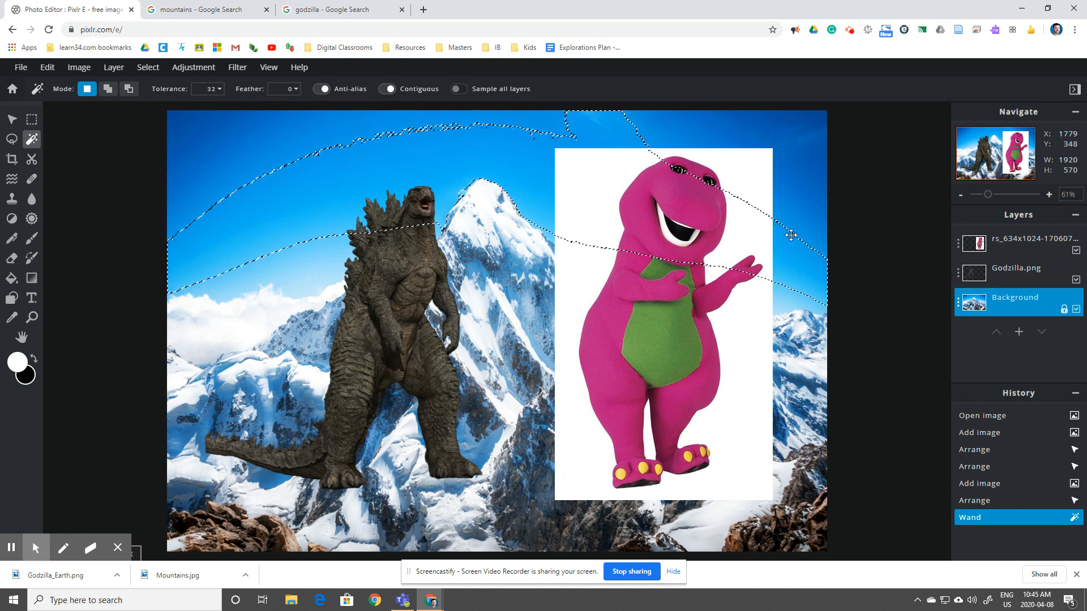
left_click(1004, 248)
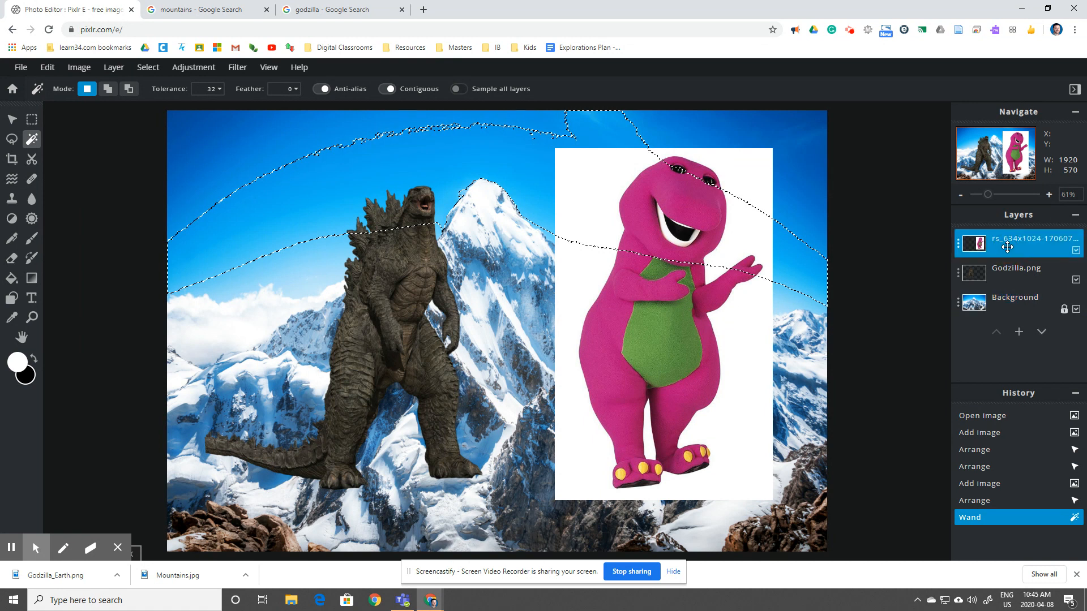
double_click(601, 453)
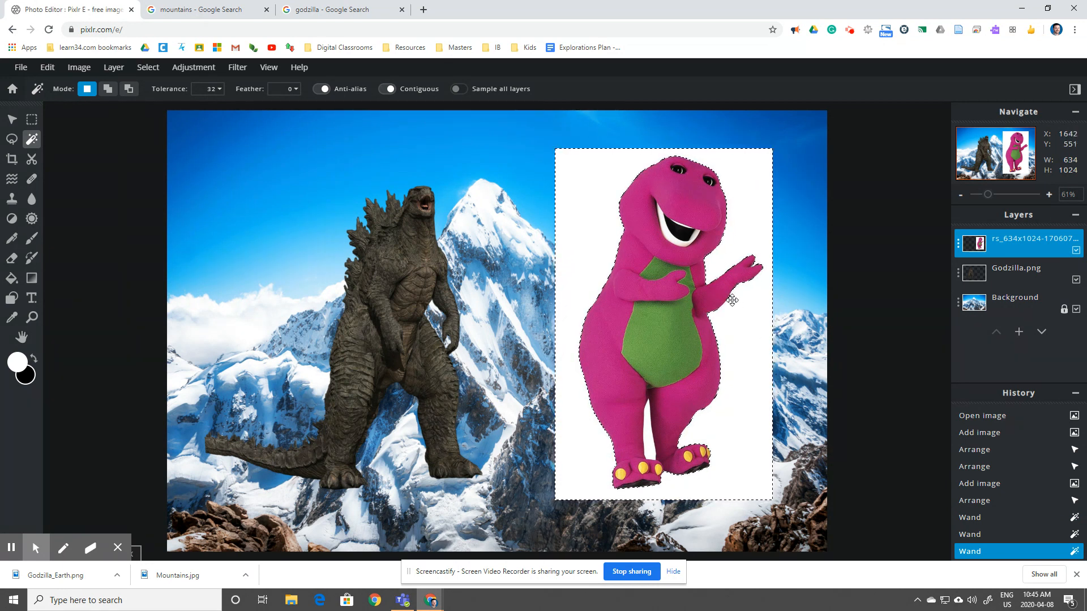
key("Delete")
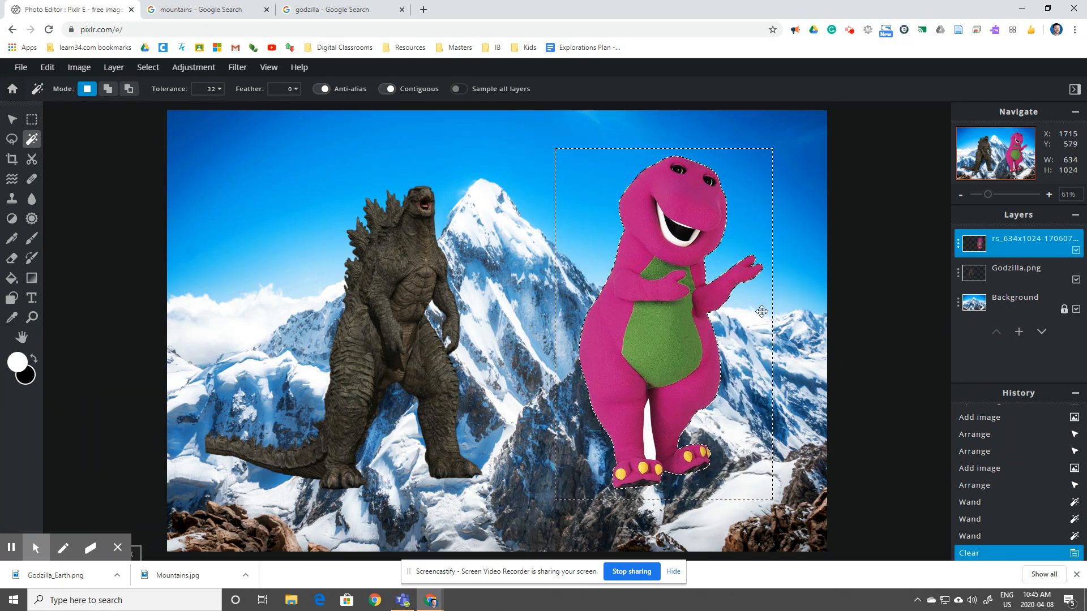
key("ctrl+z")
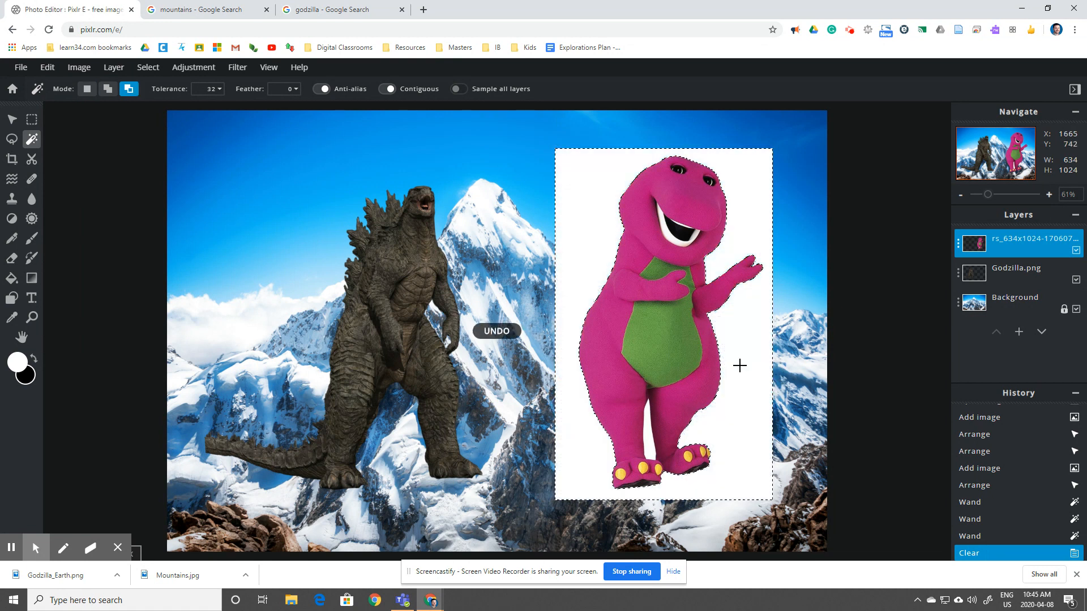
- Select part of Barney's pink body with the Magic Wand, clear it and undo the clearing
left_click(683, 274)
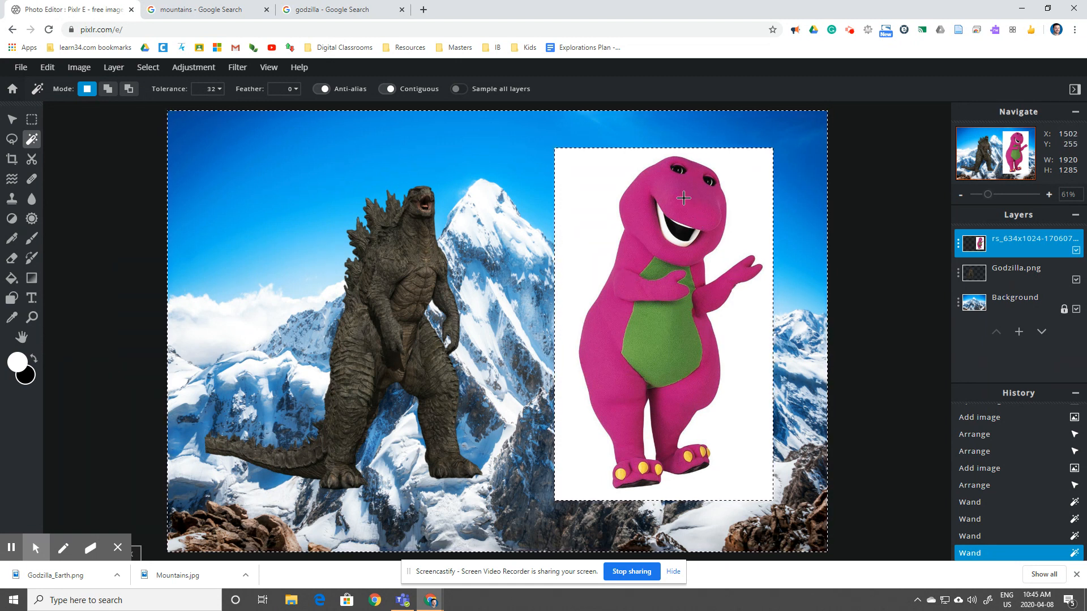
left_click(733, 234)
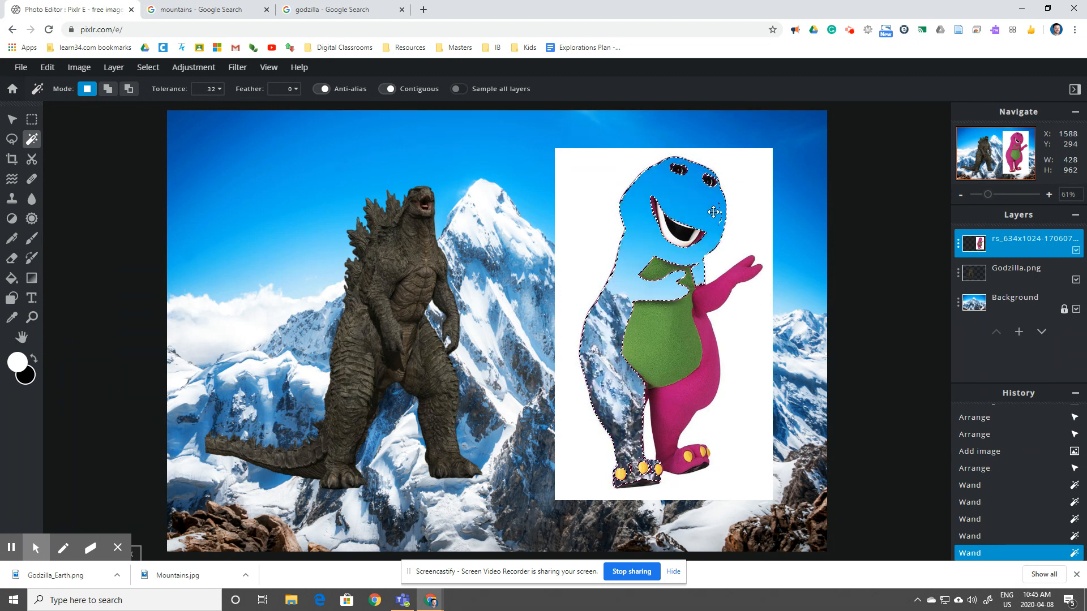
key("Delete")
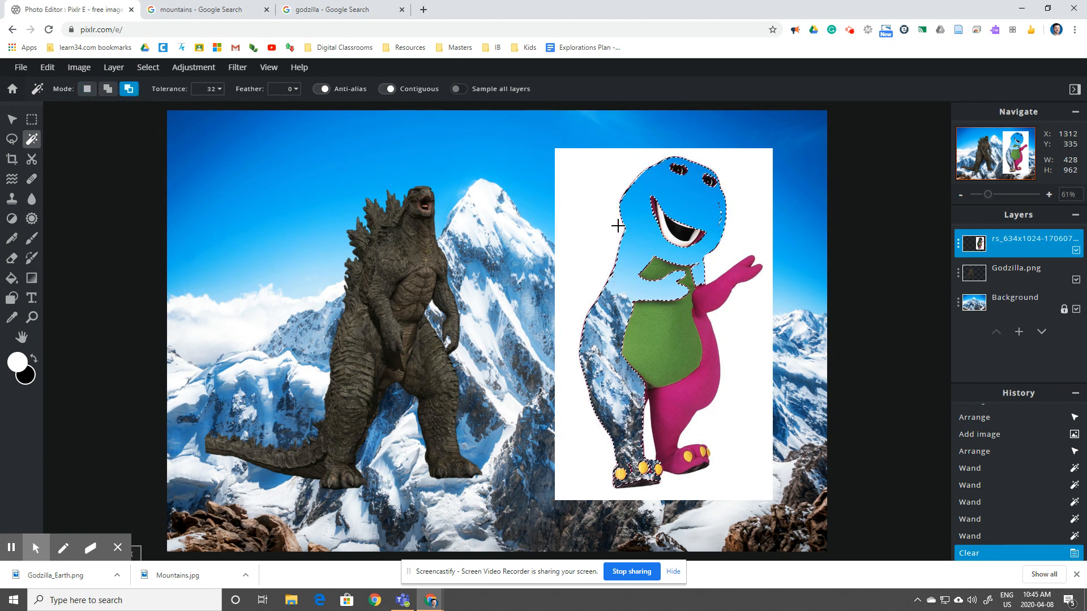
key("ctrl+z")
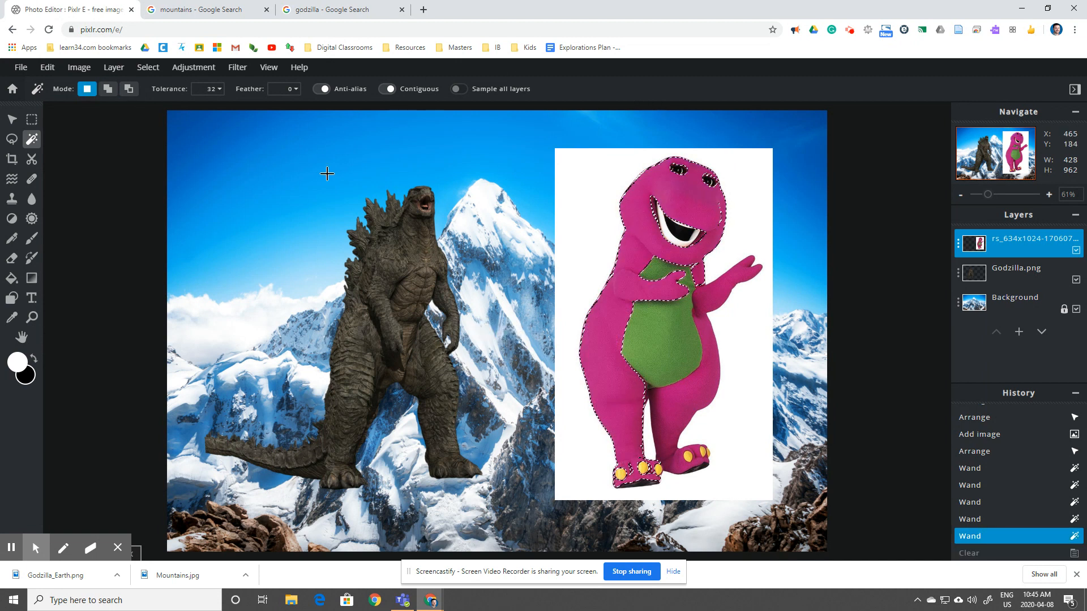
left_click(606, 214)
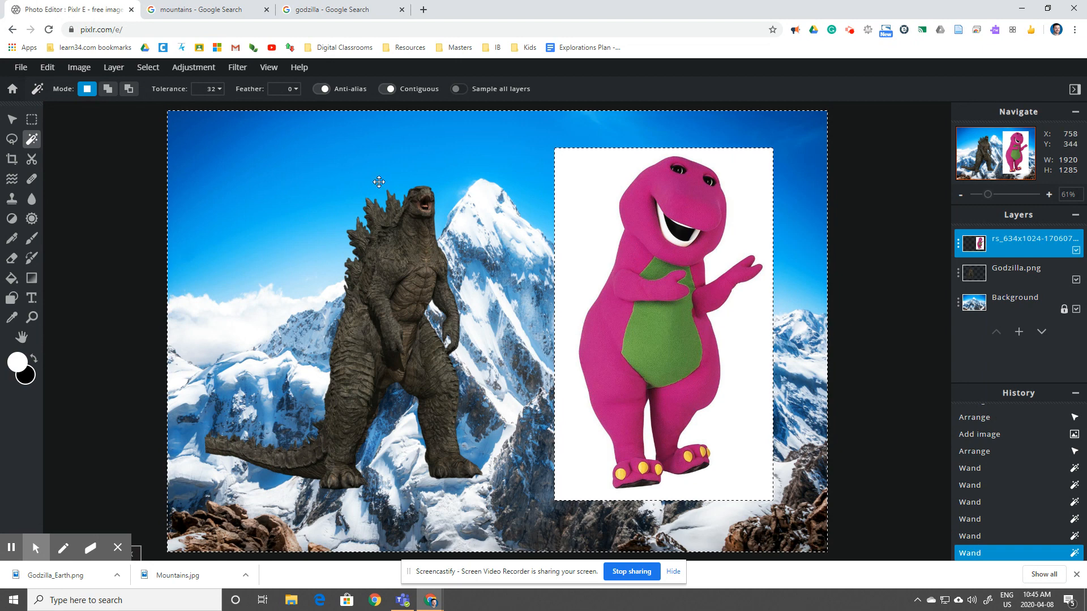
- Replace the current selection with a rectangular marquee of about 941 x 1103 px around the Barney image
left_click(32, 120)
left_click(513, 210)
left_click_drag(513, 135, 514, 162)
key("ctrl+z")
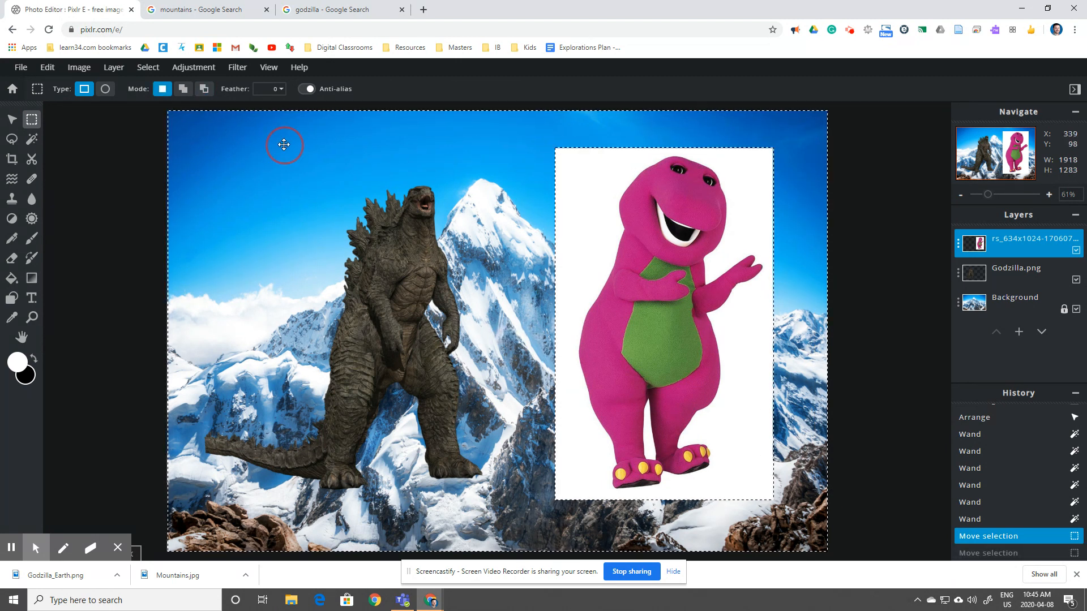
left_click(545, 260)
left_click(553, 251)
left_click_drag(503, 138, 828, 515)
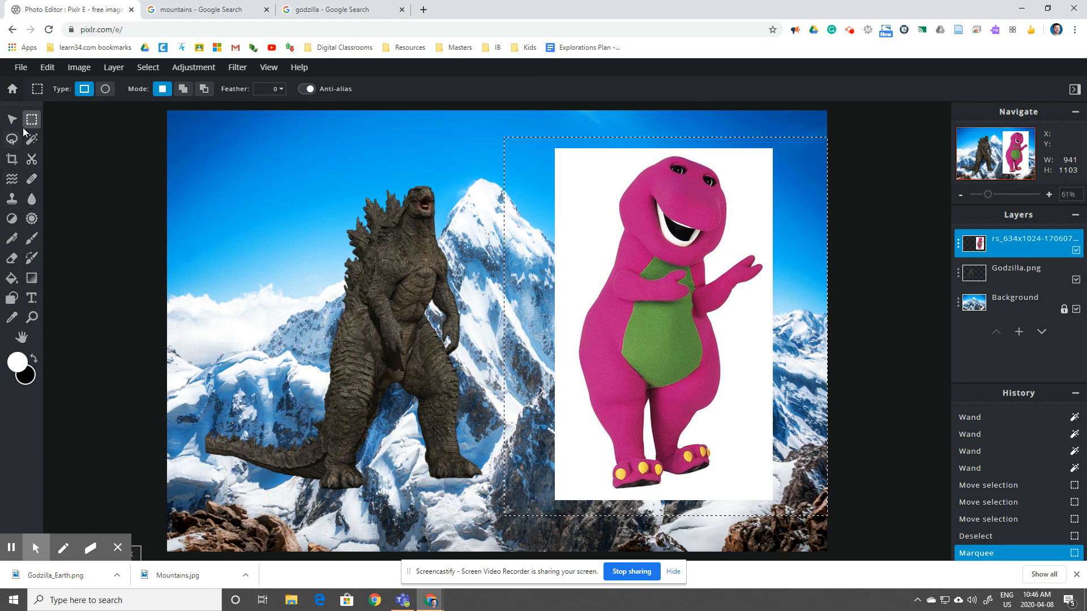
- Try an Eraser stroke with a size 40 soft brush on the upper edge of the Barney image and undo it
left_click(12, 259)
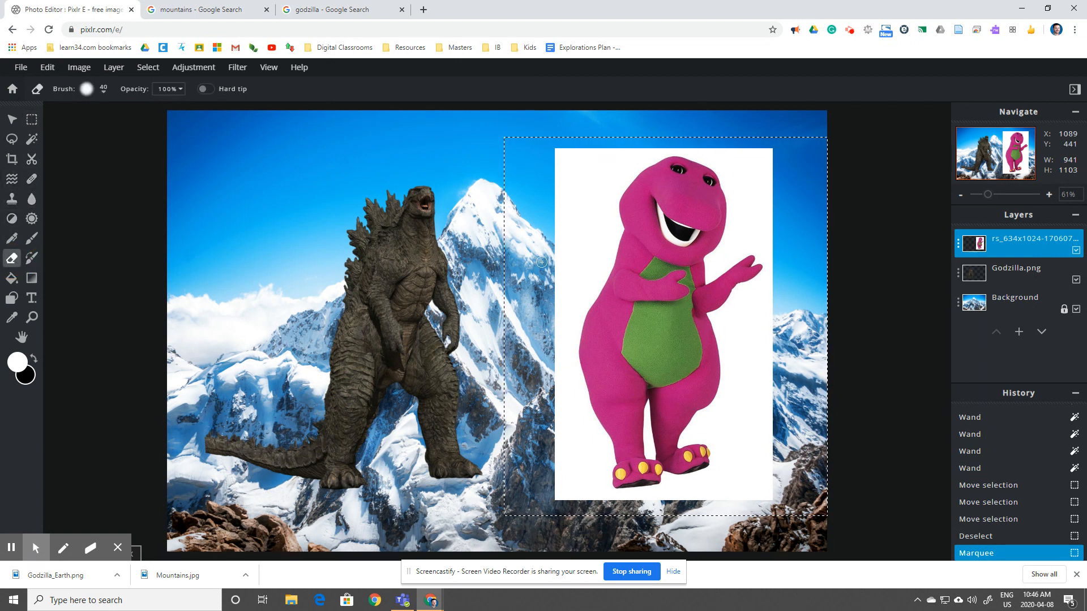
left_click_drag(684, 142, 686, 145)
key("ctrl+z")
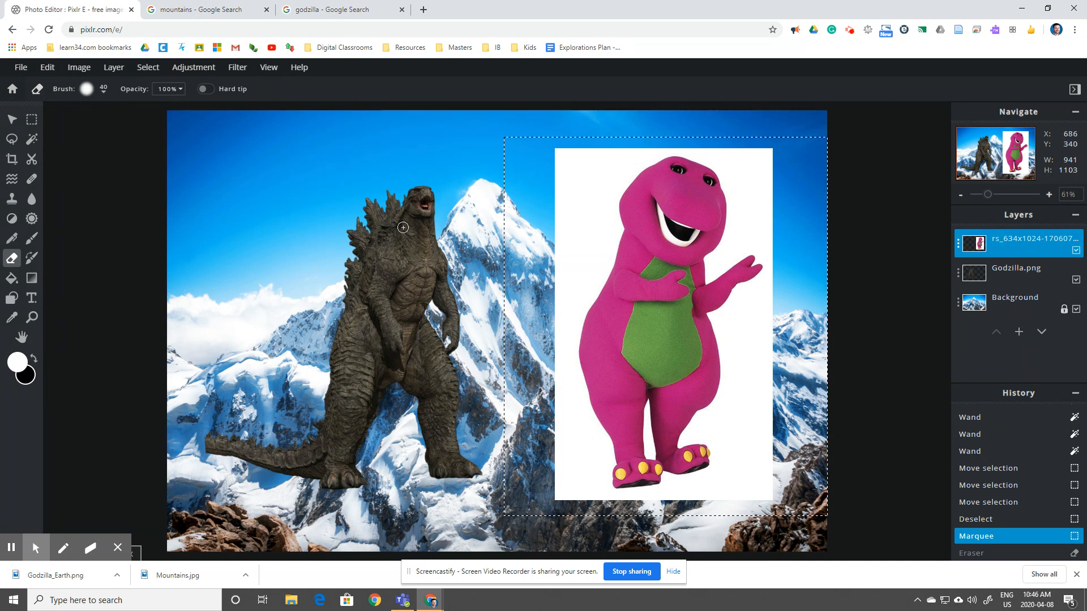
- Apply the Add noise filter to the Barney layer with an increased amount
left_click(188, 68)
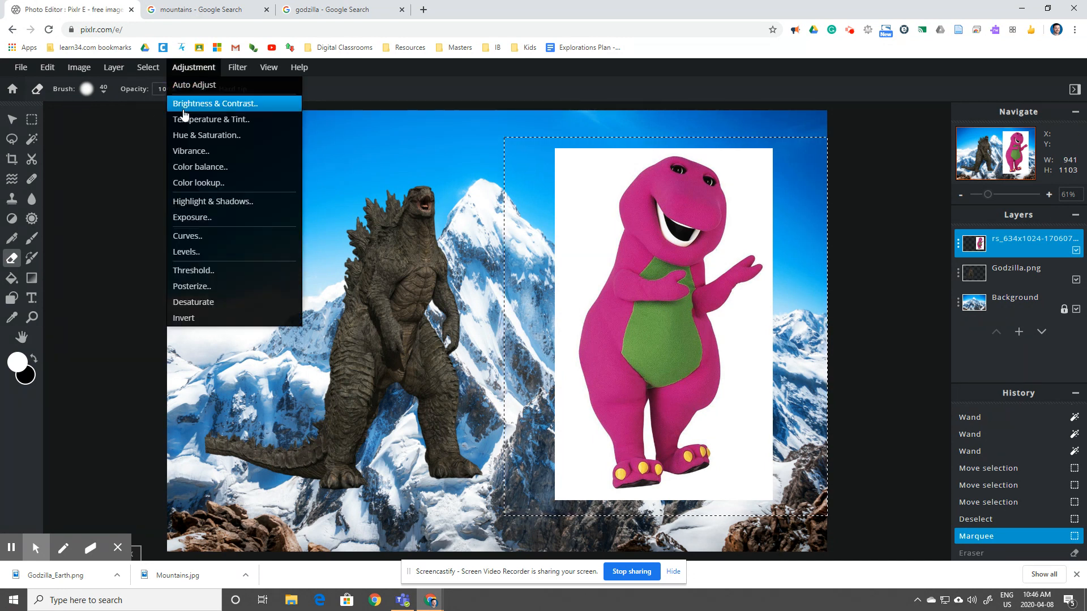
left_click(238, 68)
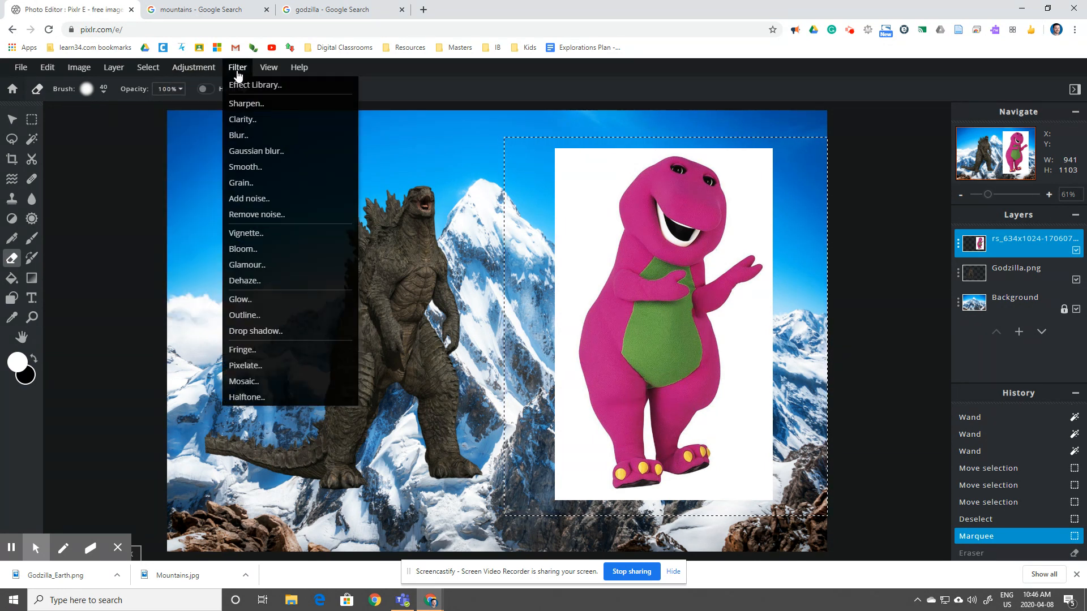
left_click(274, 200)
left_click_drag(434, 328, 566, 328)
left_click(629, 360)
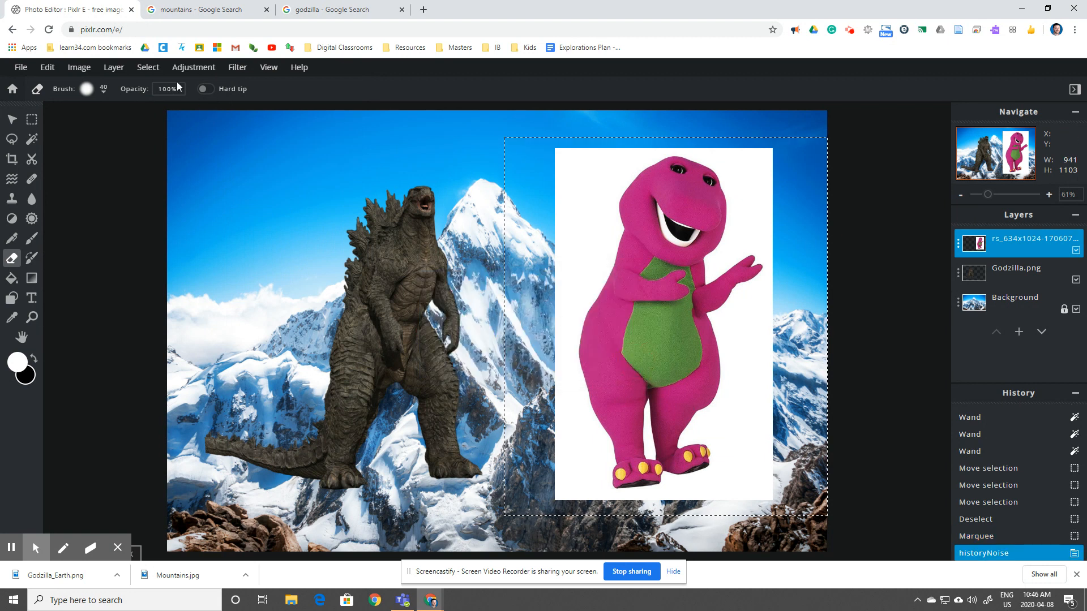
- Apply the Pixelate filter to the Barney layer with a block size large enough to turn the figure into coarse squares
left_click(187, 69)
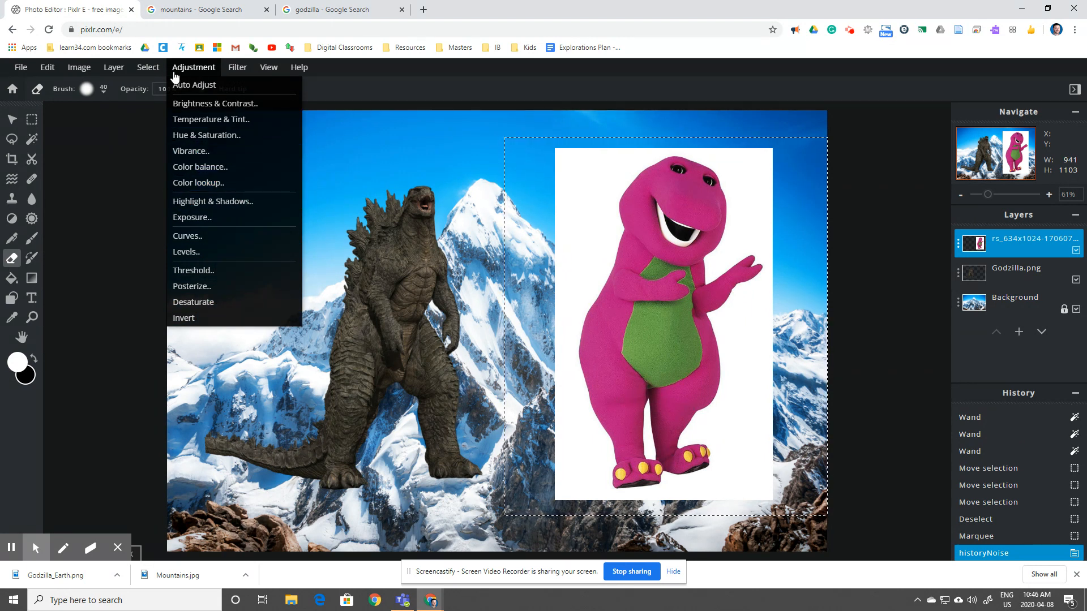
mouse_move(238, 68)
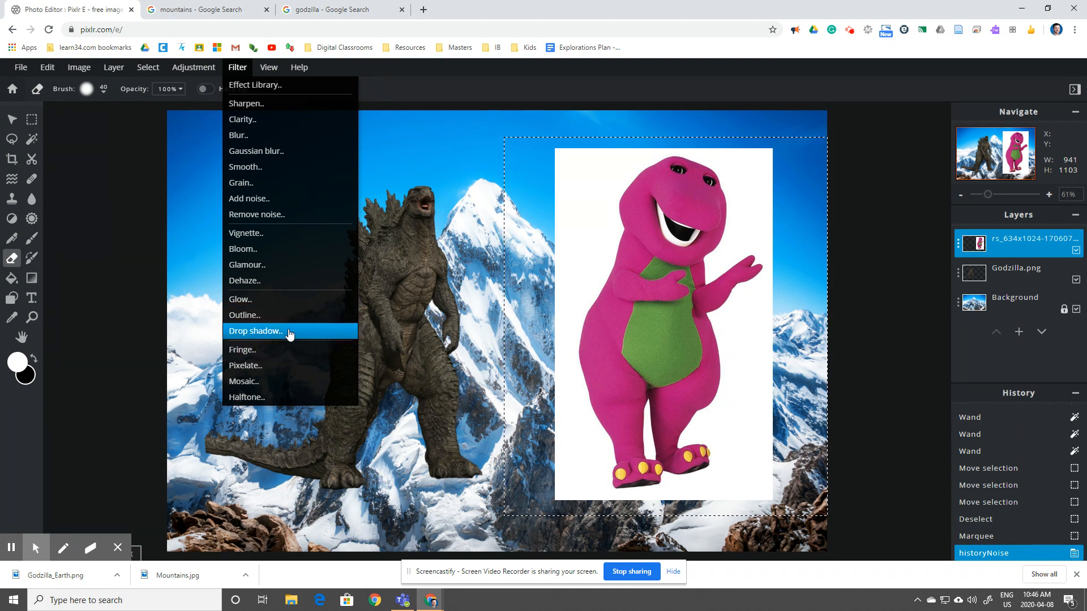
left_click(287, 365)
left_click_drag(434, 331, 638, 328)
left_click(628, 361)
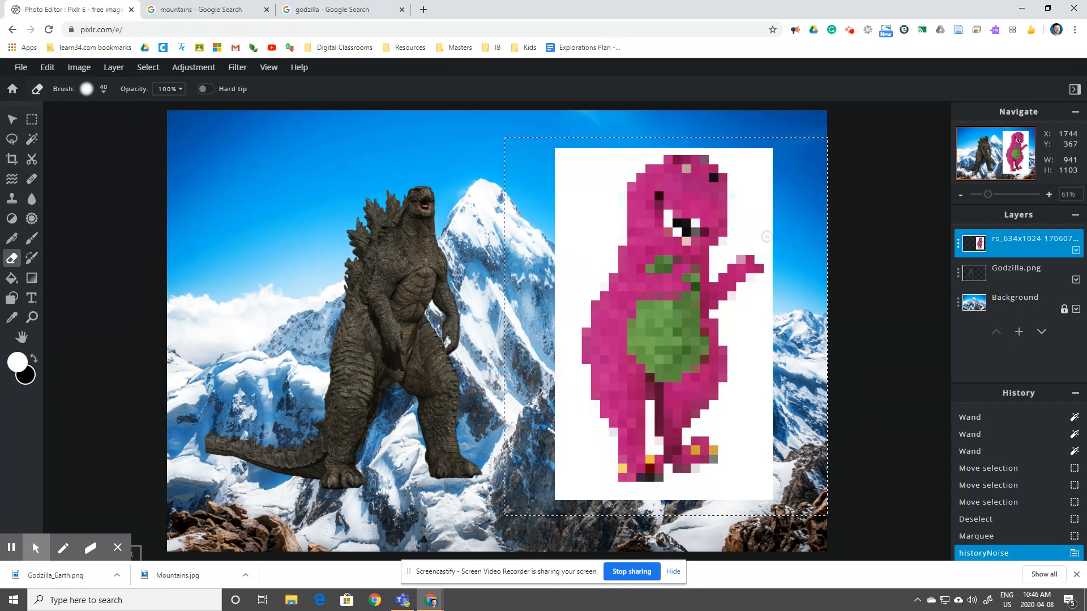